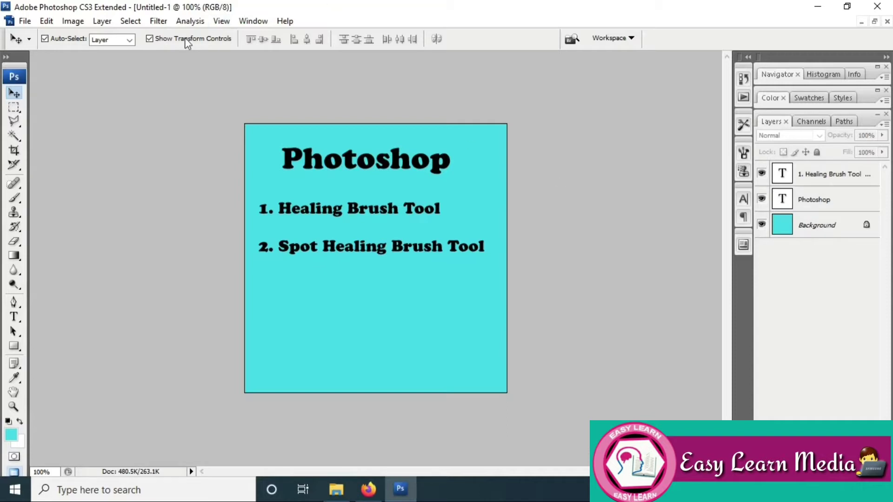
Switch to the New folder window and open the image 202984001.jpg in Photoshop.
{"action": "left_click", "coordinate": [333, 497]}
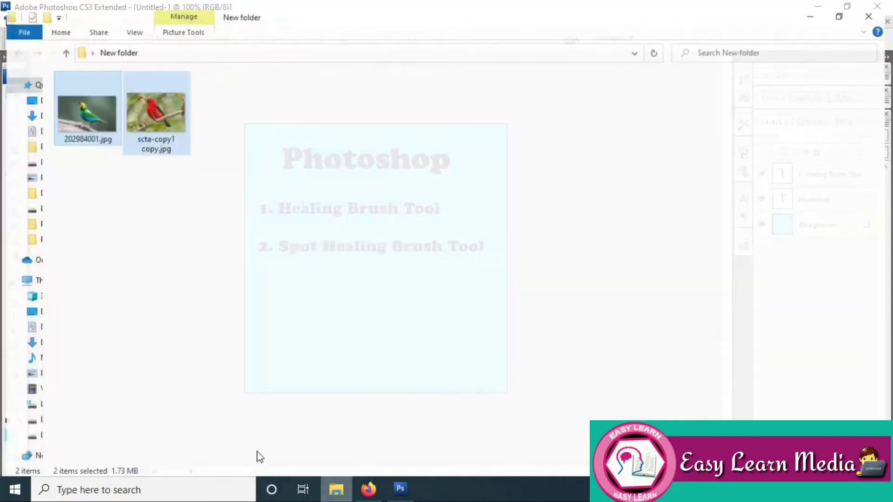
{"action": "right_click", "coordinate": [82, 96]}
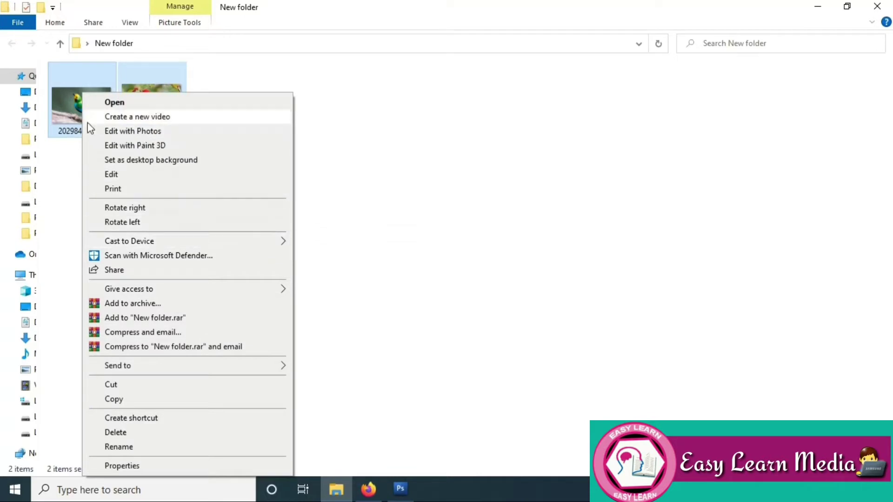
{"action": "left_click", "coordinate": [62, 112]}
{"action": "right_click", "coordinate": [62, 113]}
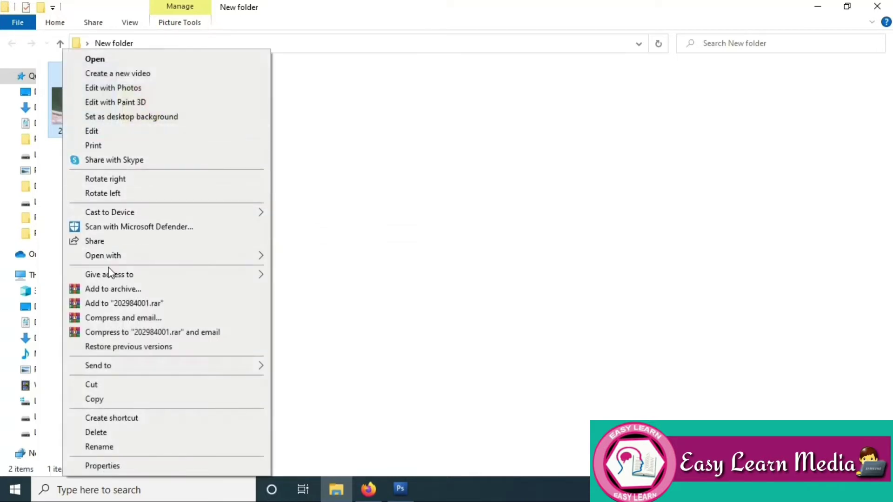
{"action": "mouse_move", "coordinate": [252, 260]}
{"action": "left_click", "coordinate": [331, 272]}
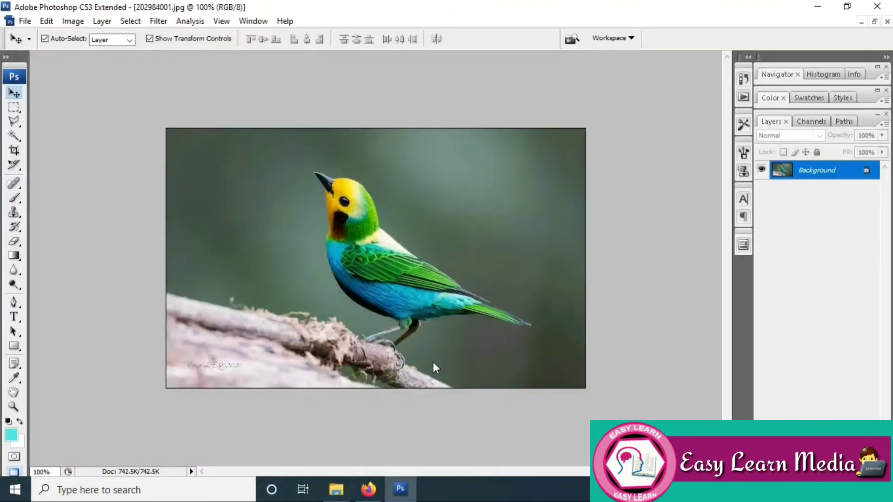
Activate the Healing Brush Tool for work on the bird's head.
{"action": "key", "text": "ctrl+plus"}
{"action": "key", "text": "ctrl+plus"}
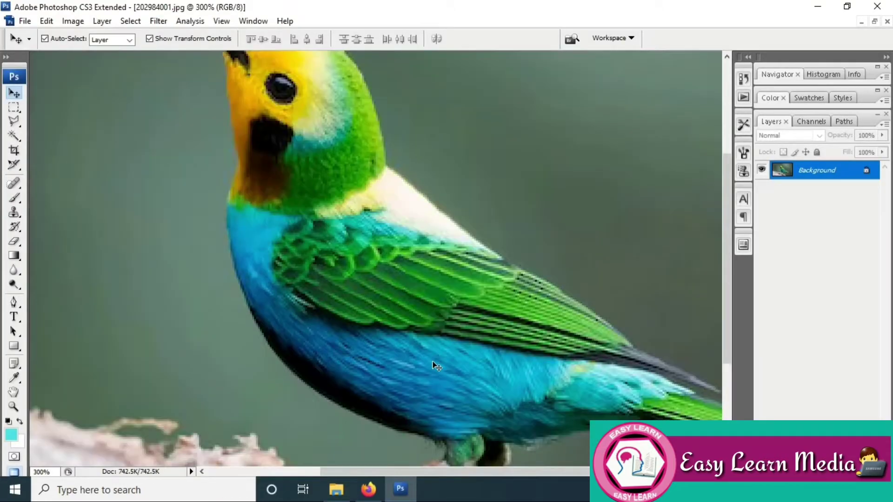
{"action": "scroll", "coordinate": [435, 366], "scroll_direction": "up", "scroll_amount": 3}
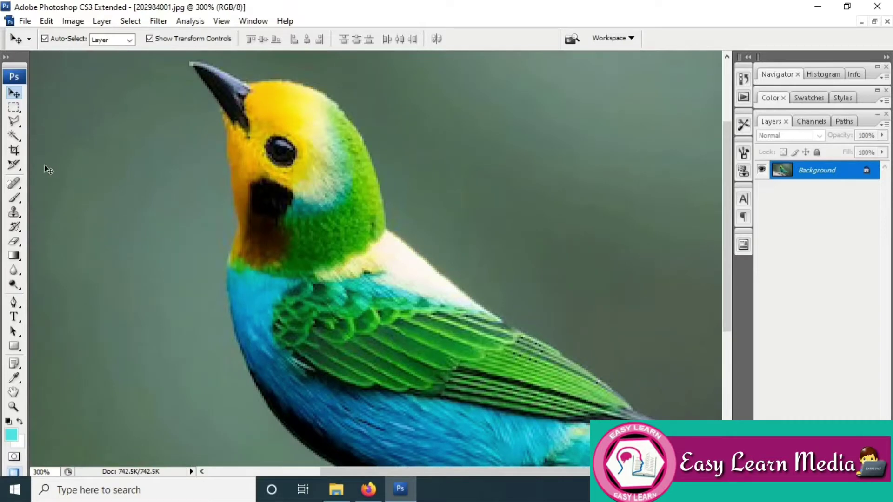
{"action": "left_click", "coordinate": [14, 184]}
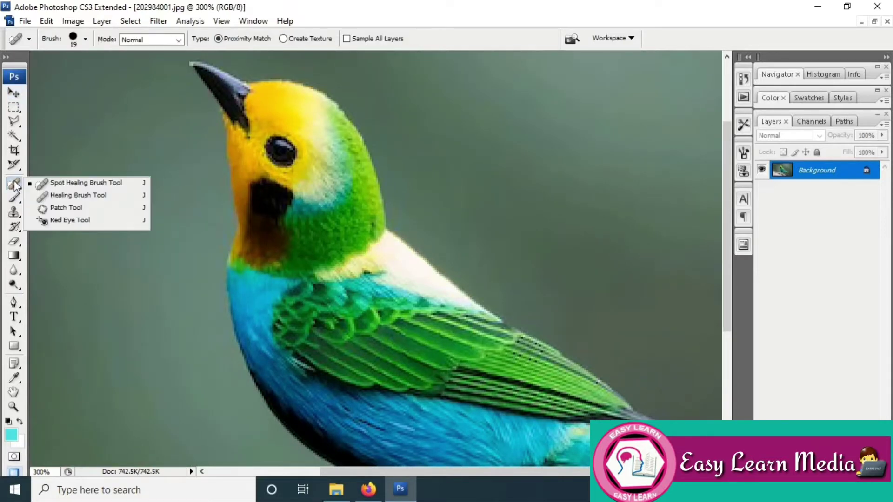
{"action": "left_click", "coordinate": [136, 197]}
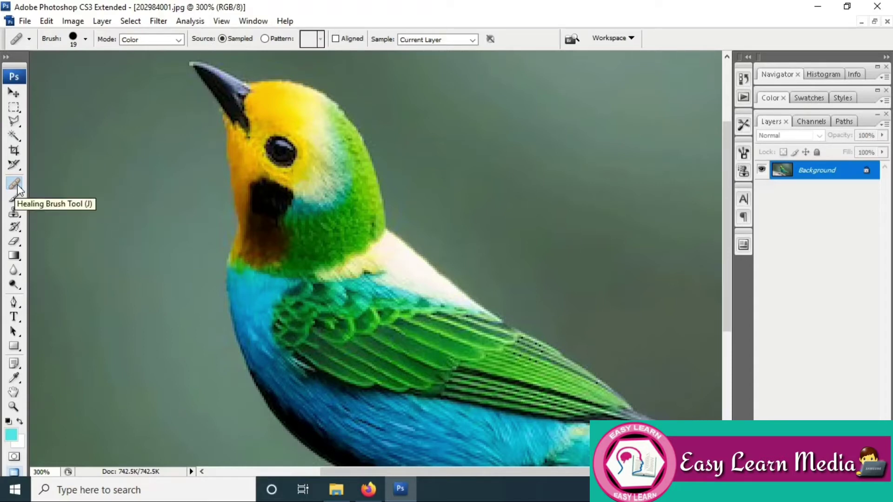
Add a text layer reading "J - Short Cut Key" across the bird photo.
{"action": "left_click", "coordinate": [14, 317]}
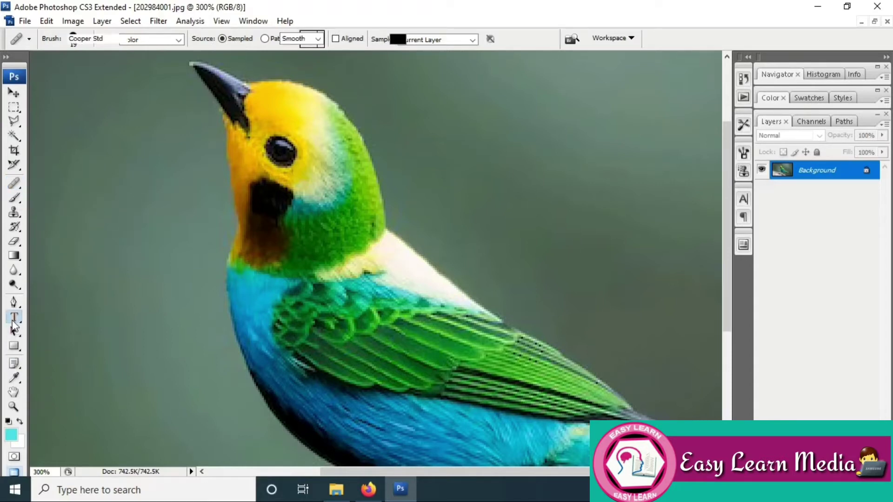
{"action": "left_click", "coordinate": [67, 296]}
{"action": "type", "text": "J"}
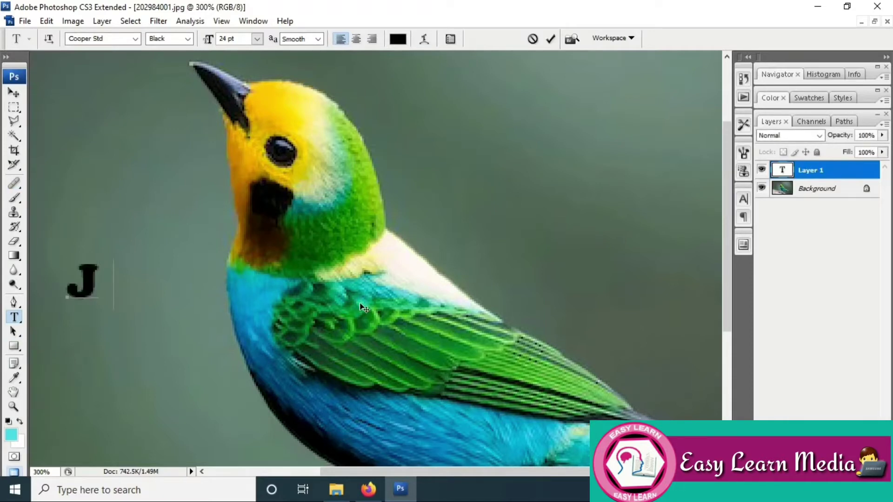
{"action": "type", "text": " ="}
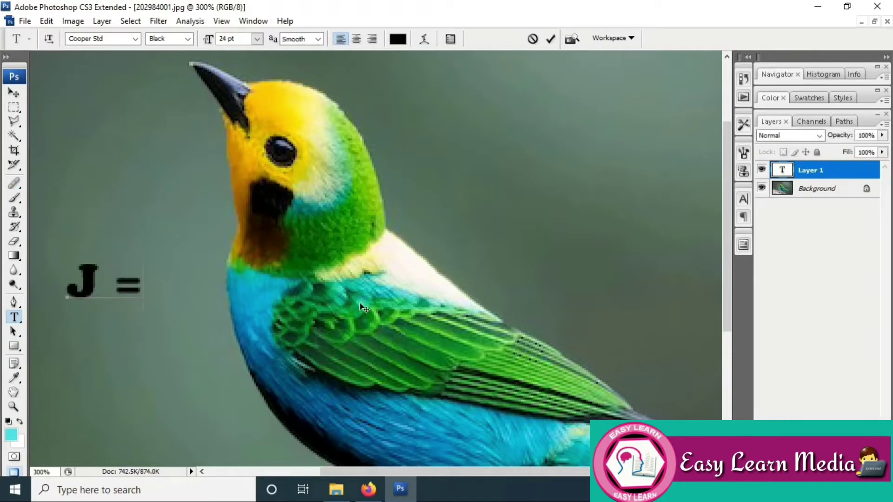
{"action": "key", "text": "BackSpace"}
{"action": "key", "text": "BackSpace"}
{"action": "type", "text": "- S"}
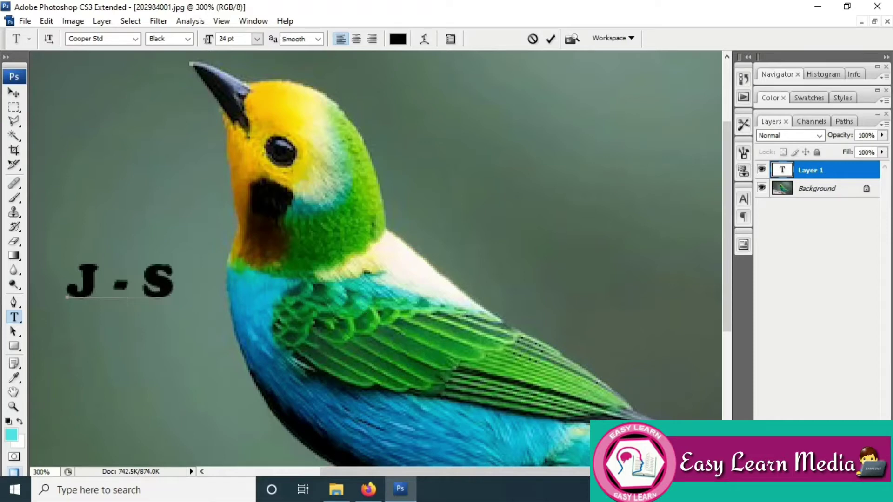
{"action": "type", "text": "hort C"}
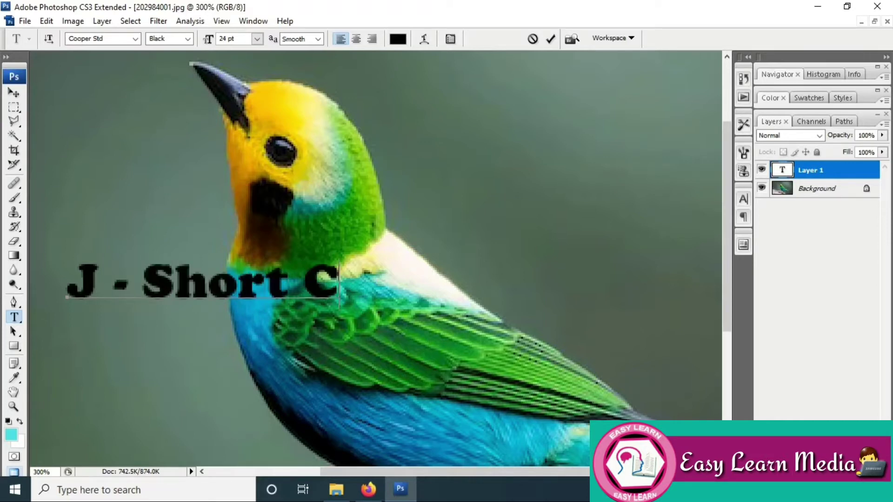
{"action": "type", "text": "ut Key"}
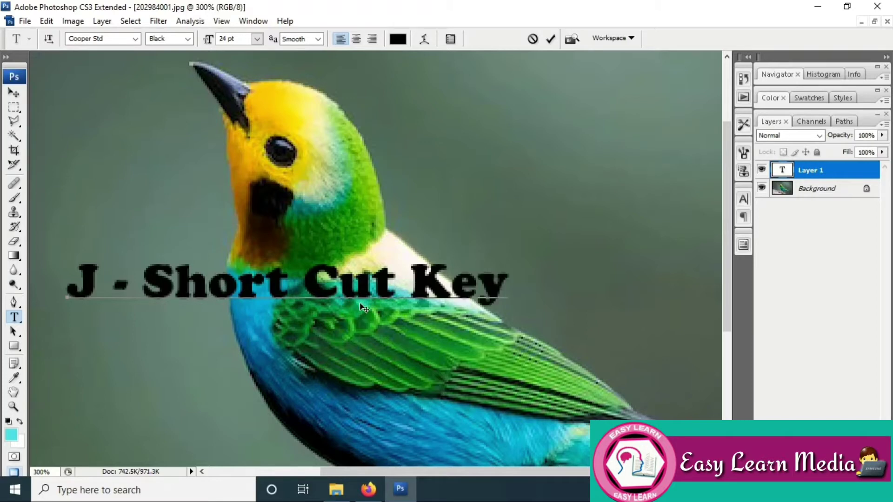
Try to recolor the whole "J - Short Cut Key" text to near-white, fafdfd.
{"action": "key", "text": "ctrl+a"}
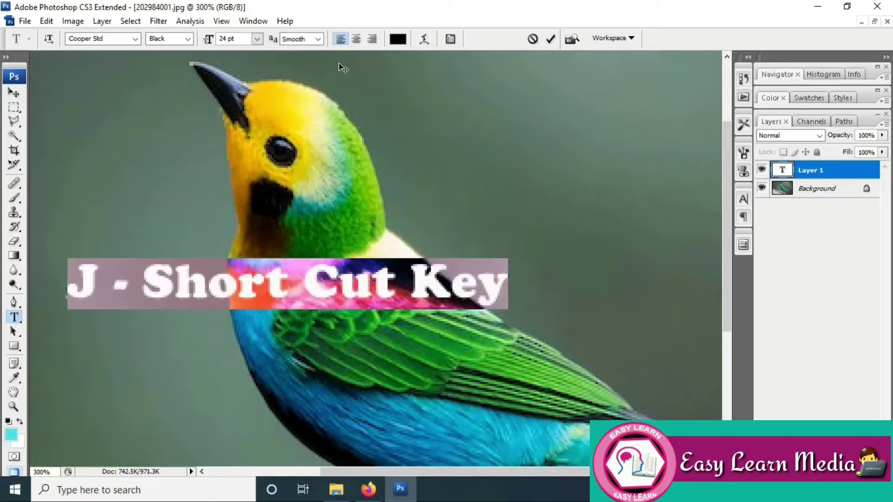
{"action": "left_click", "coordinate": [395, 39]}
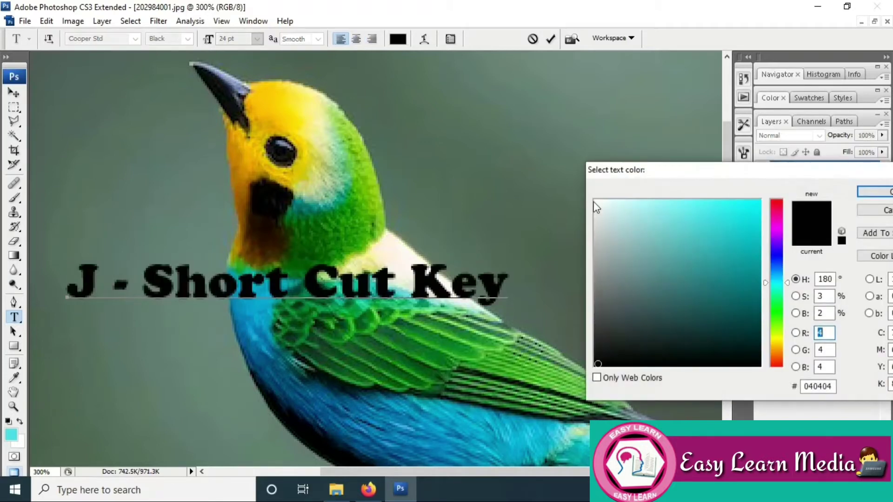
{"action": "left_click", "coordinate": [595, 200]}
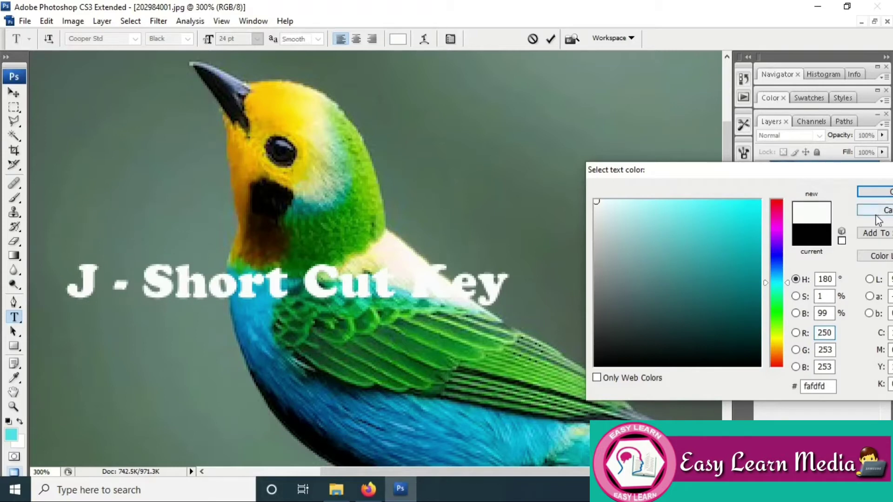
{"action": "left_click", "coordinate": [874, 191]}
Delete the "J - Short Cut Key" text layer.
{"action": "left_click", "coordinate": [18, 96]}
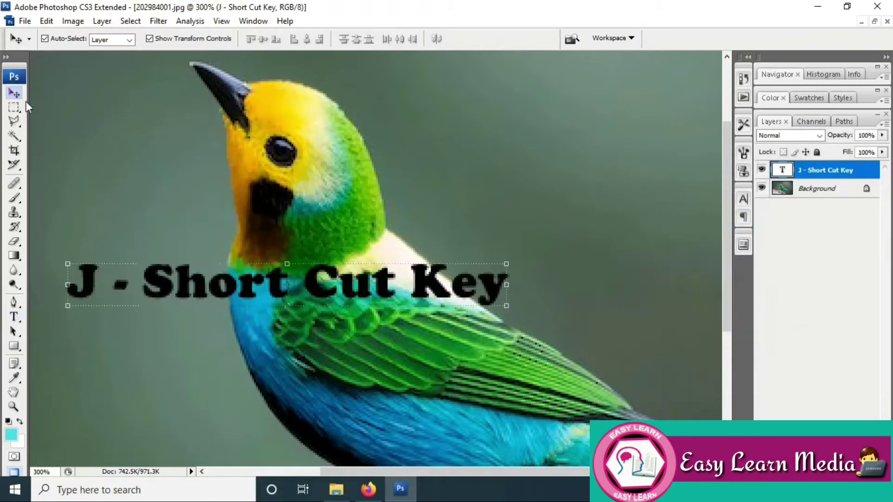
{"action": "key", "text": "Delete"}
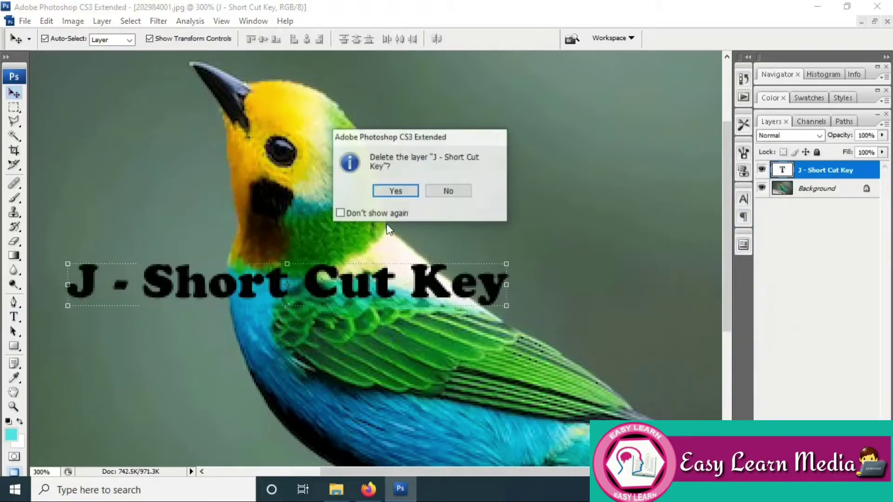
{"action": "left_click", "coordinate": [396, 190]}
Choose the Healing Brush Tool and set its brush diameter to 111 px.
{"action": "scroll", "coordinate": [303, 253], "scroll_direction": "up", "scroll_amount": 2}
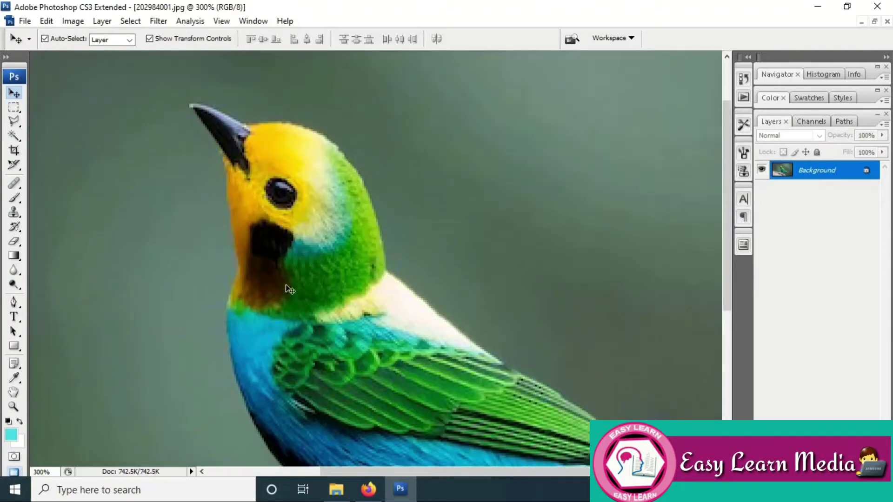
{"action": "scroll", "coordinate": [292, 279], "scroll_direction": "up", "scroll_amount": 2}
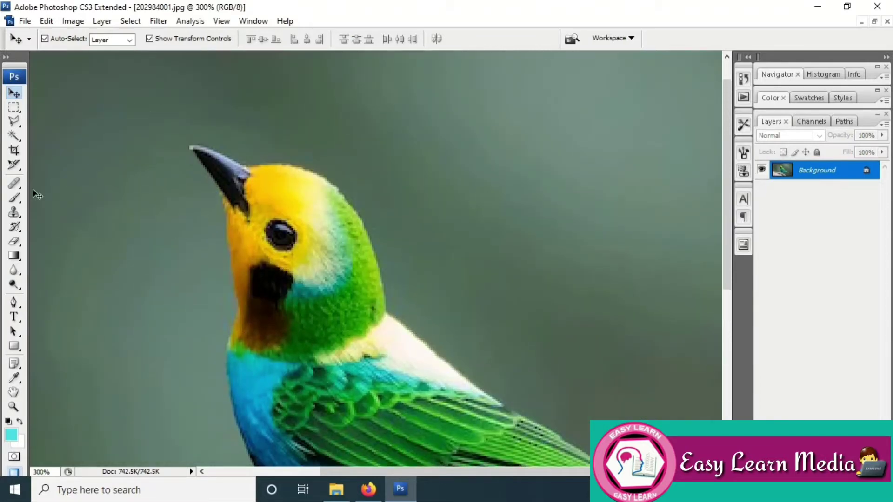
{"action": "left_click", "coordinate": [21, 182]}
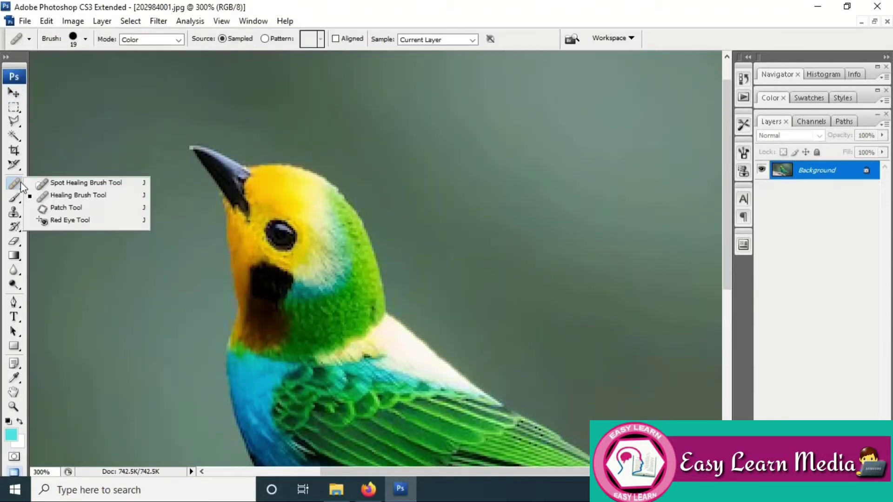
{"action": "left_click", "coordinate": [69, 194]}
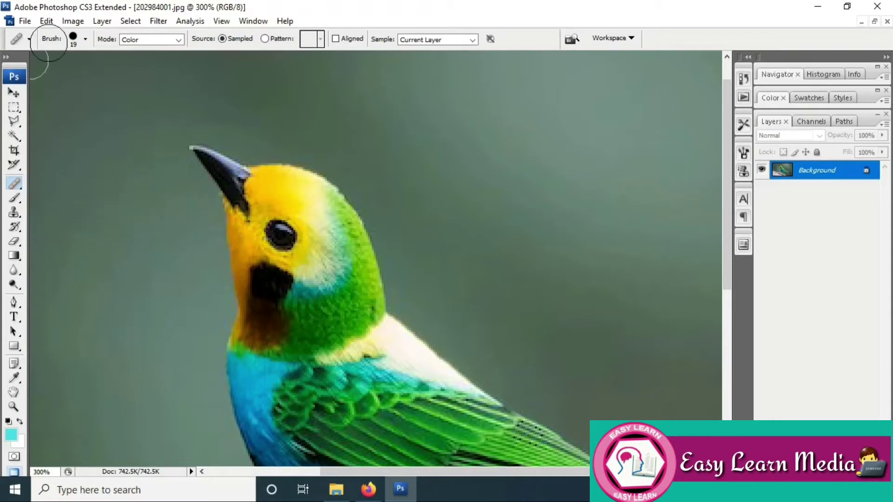
{"action": "left_click", "coordinate": [86, 41]}
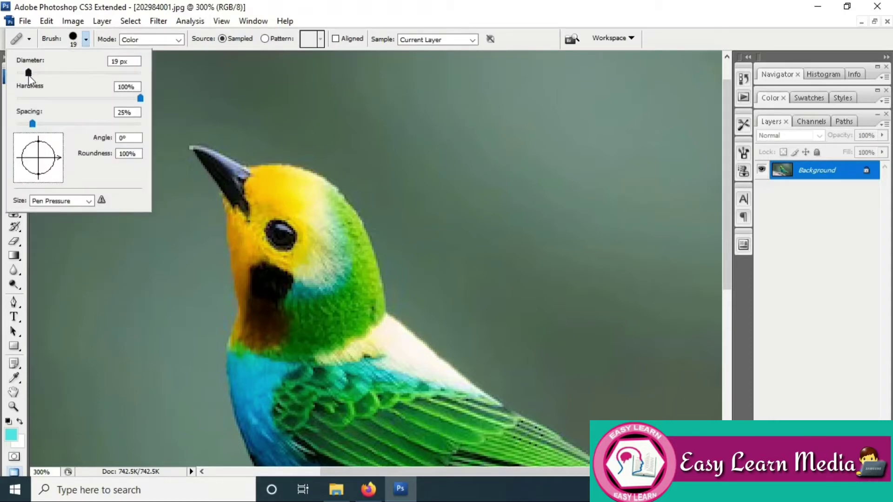
{"action": "left_click_drag", "start_coordinate": [65, 75], "coordinate": [83, 74]}
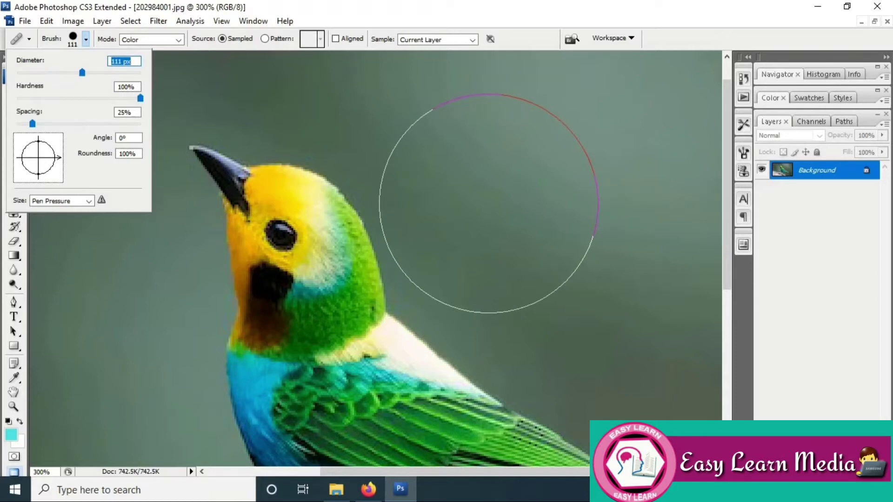
Try healing the backdrop beside the bird without a source point, and convert the Background into a regular layer named Layer 0.
{"action": "left_click", "coordinate": [499, 212]}
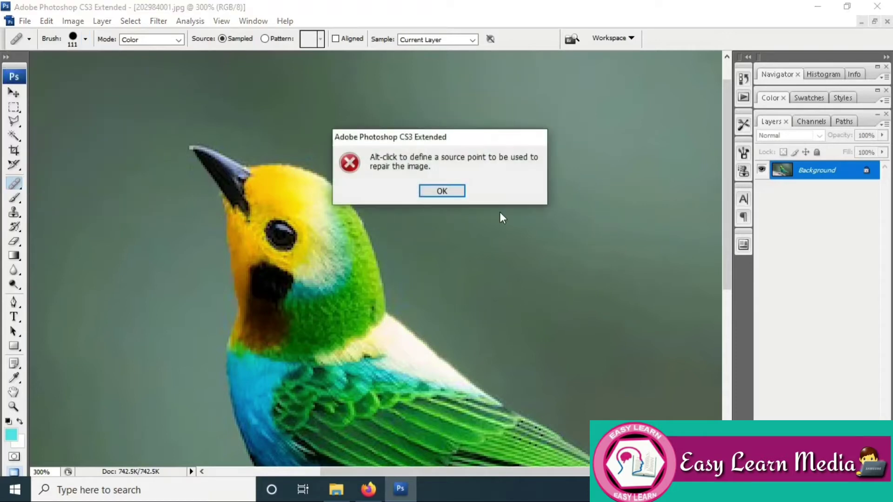
{"action": "left_click", "coordinate": [445, 192]}
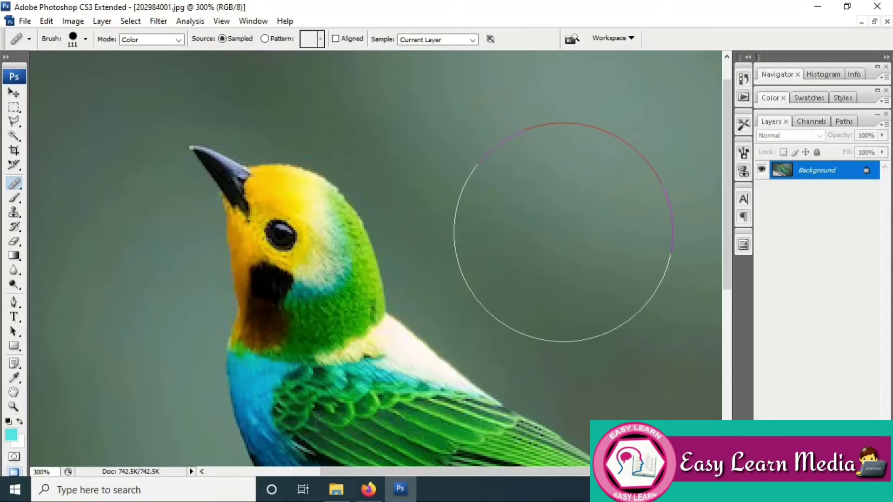
{"action": "double_click", "coordinate": [841, 176]}
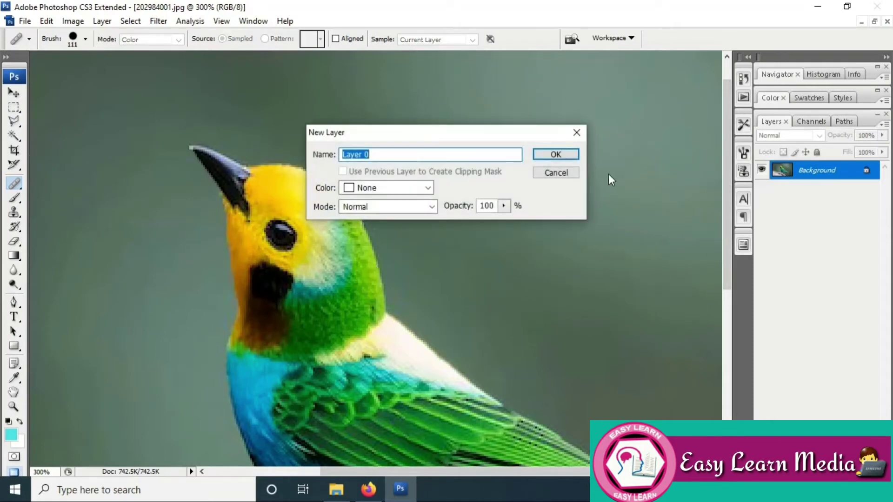
{"action": "left_click", "coordinate": [570, 159]}
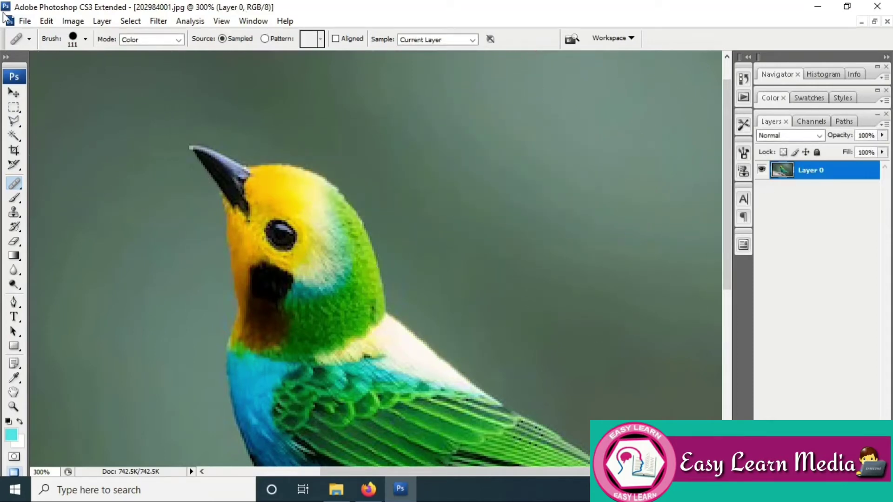
Set the healing brush to 30 px diameter and 49% spacing, keeping 100% hardness.
{"action": "left_click", "coordinate": [86, 40]}
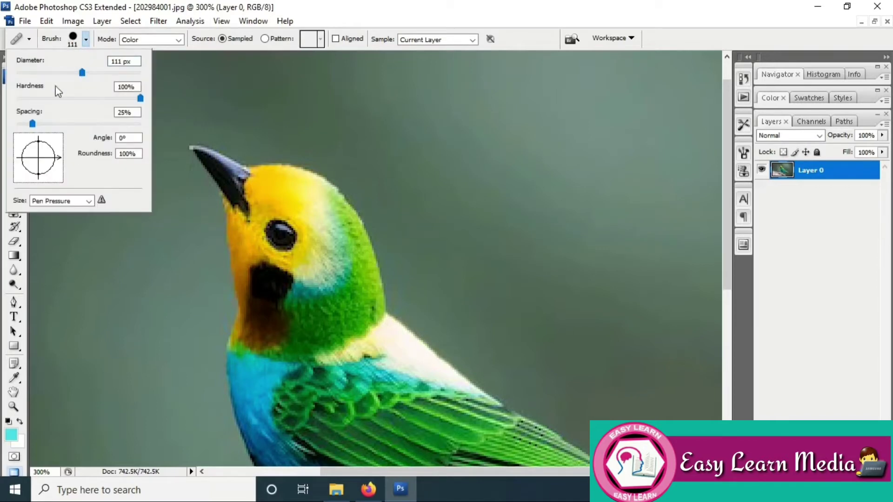
{"action": "left_click_drag", "start_coordinate": [78, 75], "coordinate": [35, 73]}
{"action": "mouse_move", "coordinate": [143, 99]}
{"action": "left_mouse_down"}
{"action": "mouse_move", "coordinate": [50, 99]}
{"action": "mouse_move", "coordinate": [142, 99]}
{"action": "left_mouse_up"}
{"action": "mouse_move", "coordinate": [33, 123]}
{"action": "left_mouse_down"}
{"action": "mouse_move", "coordinate": [95, 125]}
{"action": "mouse_move", "coordinate": [49, 125]}
{"action": "left_mouse_up"}
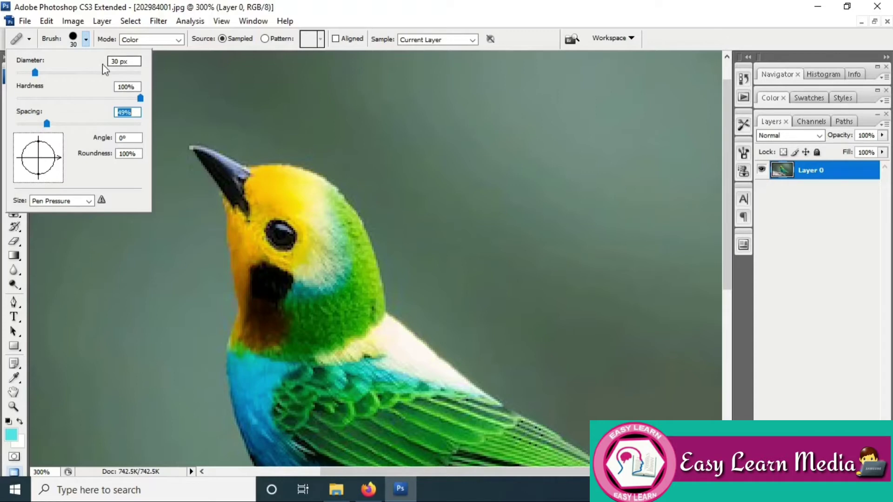
{"action": "left_click", "coordinate": [299, 3]}
Review the healing brush's blending modes, keeping Color, and set its sampling to All Layers.
{"action": "left_click", "coordinate": [178, 39]}
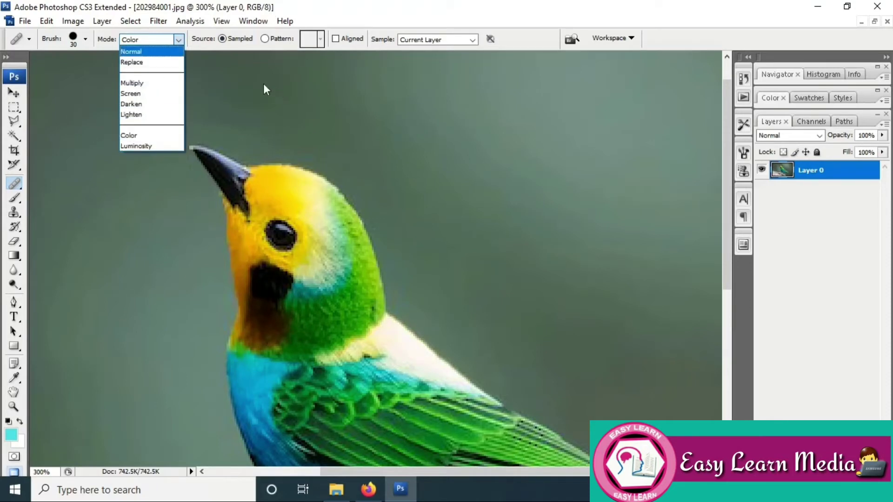
{"action": "left_click", "coordinate": [339, 18]}
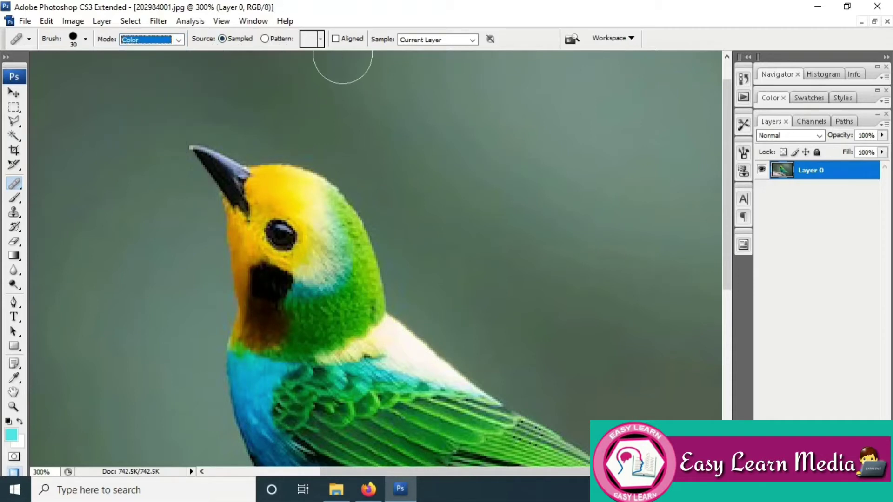
{"action": "left_click", "coordinate": [474, 39]}
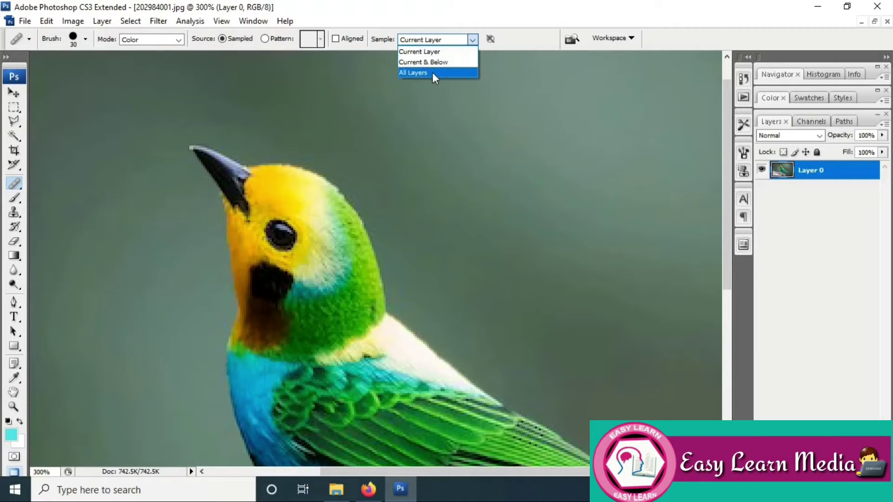
{"action": "left_click", "coordinate": [431, 72]}
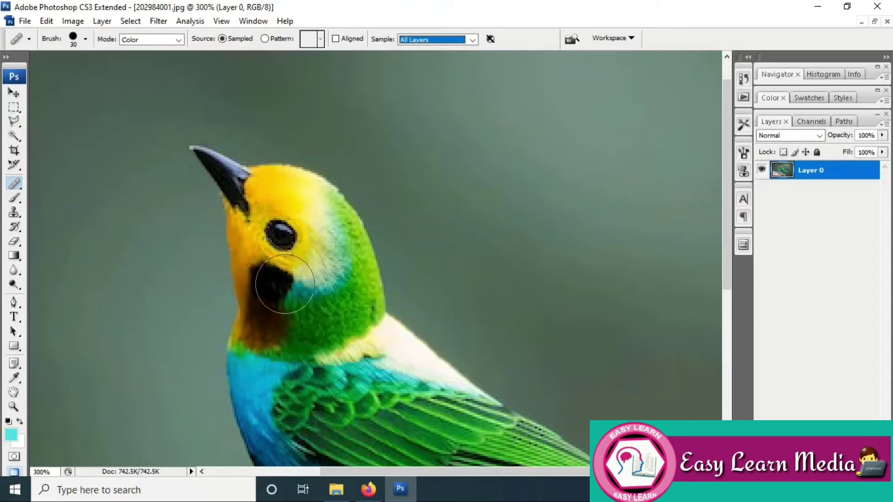
Zoom in on the bird's head and set the healing brush diameter to 19 px.
{"action": "key", "text": "ctrl+plus"}
{"action": "key", "text": "ctrl+plus"}
{"action": "key", "text": "ctrl+plus"}
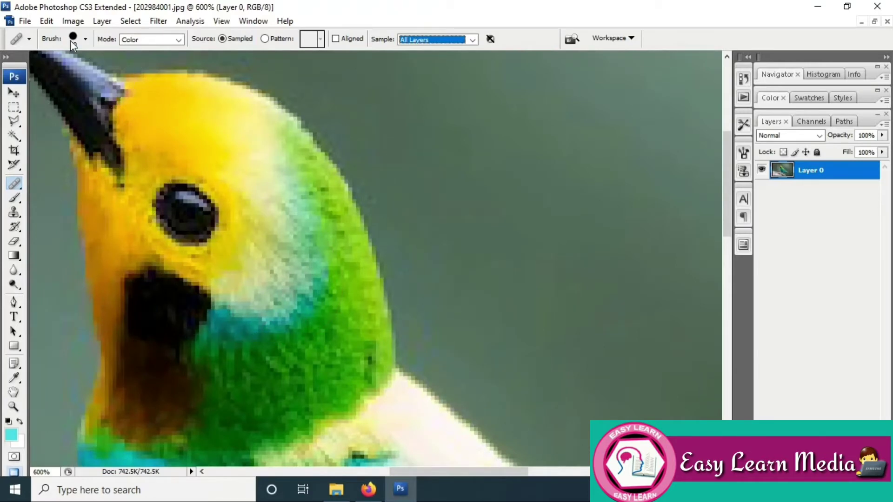
{"action": "left_click", "coordinate": [85, 40]}
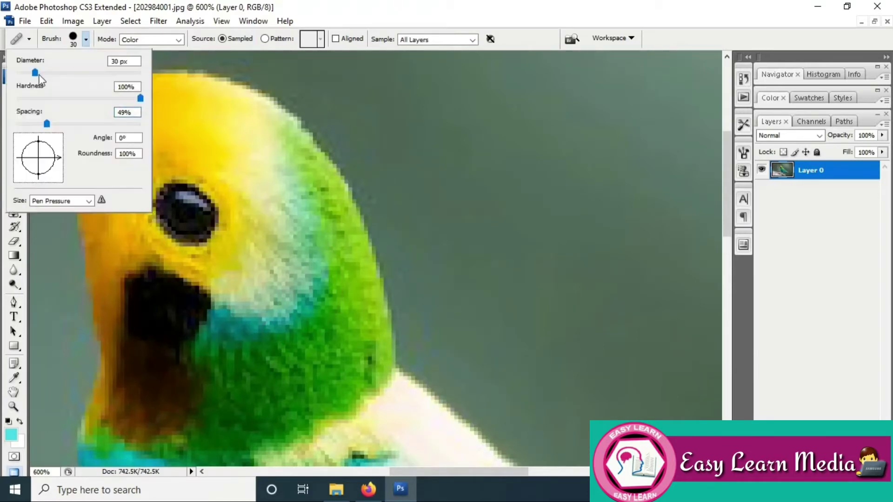
{"action": "left_click_drag", "start_coordinate": [36, 73], "coordinate": [26, 82]}
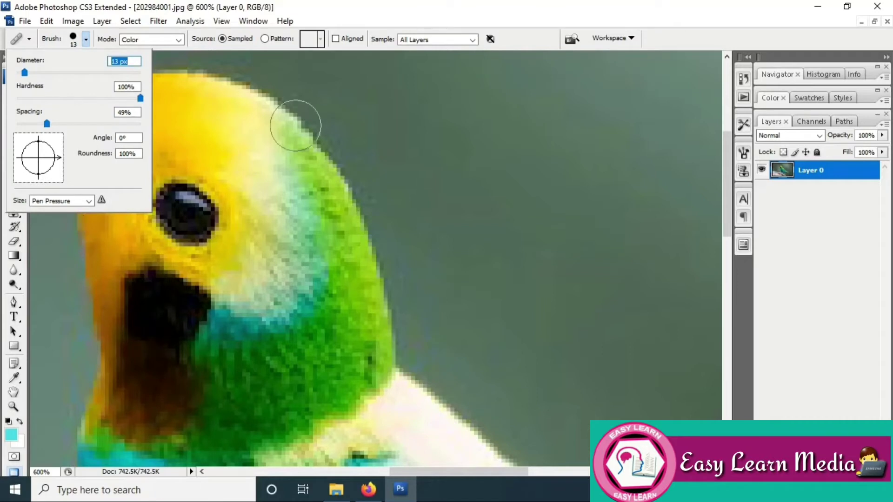
{"action": "key", "text": "Escape"}
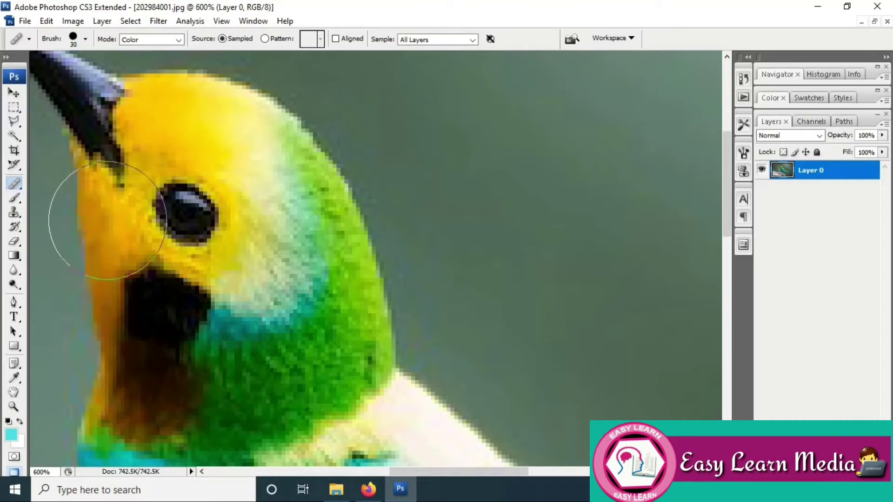
{"action": "left_click", "coordinate": [85, 40]}
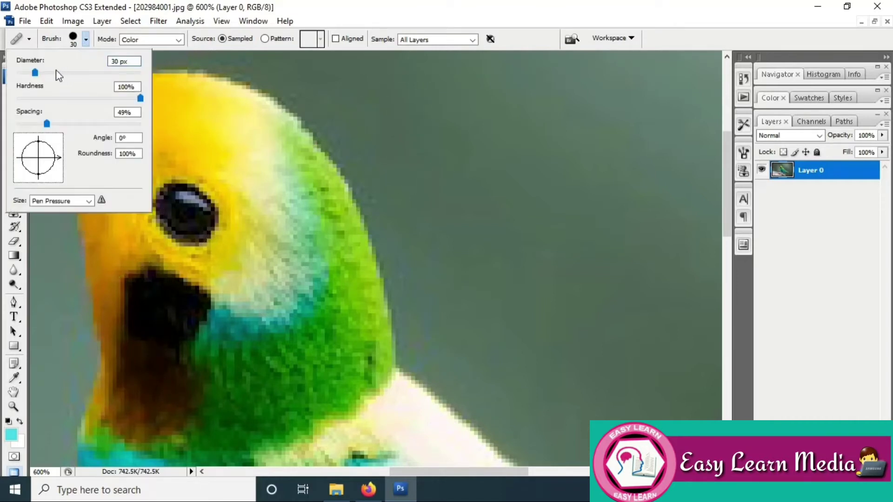
{"action": "left_click", "coordinate": [537, 204]}
{"action": "left_click", "coordinate": [422, 192]}
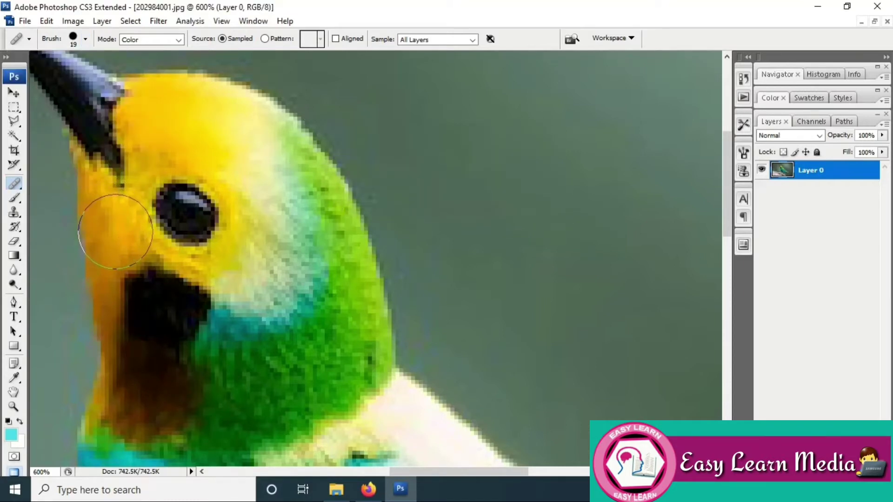
Sample the orange feathers in front of the eye and heal over the black throat patch in Color mode.
{"action": "key", "text": "alt"}
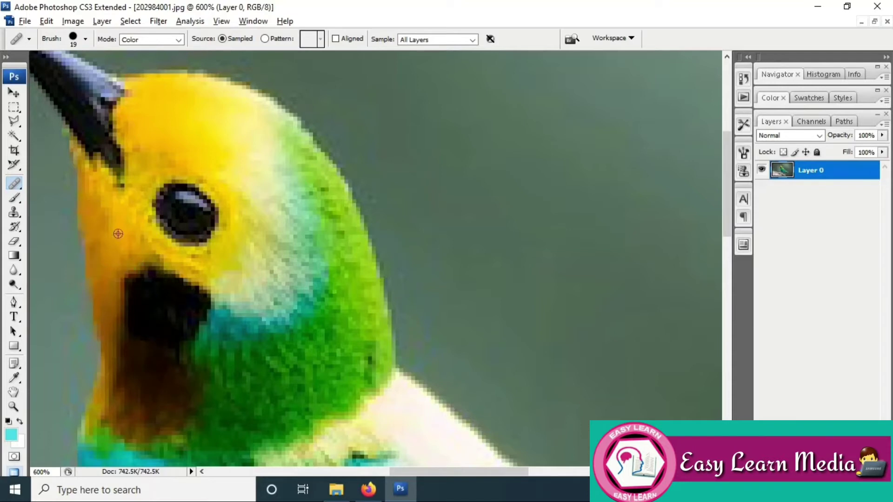
{"action": "left_click", "coordinate": [118, 234], "text": "alt"}
{"action": "left_click", "coordinate": [142, 283]}
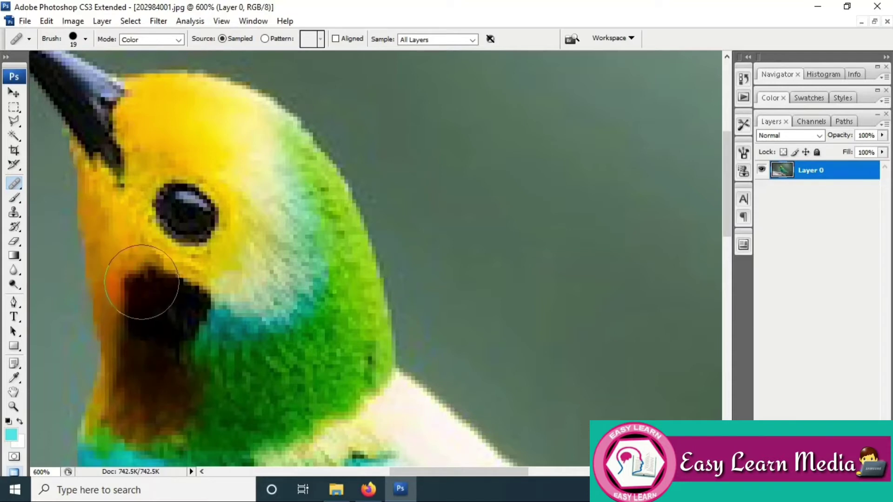
{"action": "left_click", "coordinate": [149, 281]}
{"action": "left_click", "coordinate": [162, 306]}
{"action": "left_click", "coordinate": [155, 341]}
{"action": "left_click", "coordinate": [151, 361]}
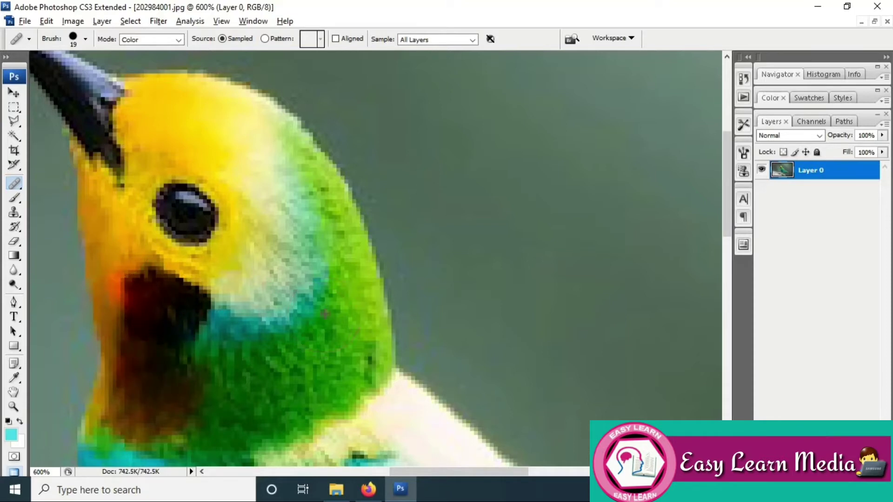
{"action": "left_click", "coordinate": [152, 308]}
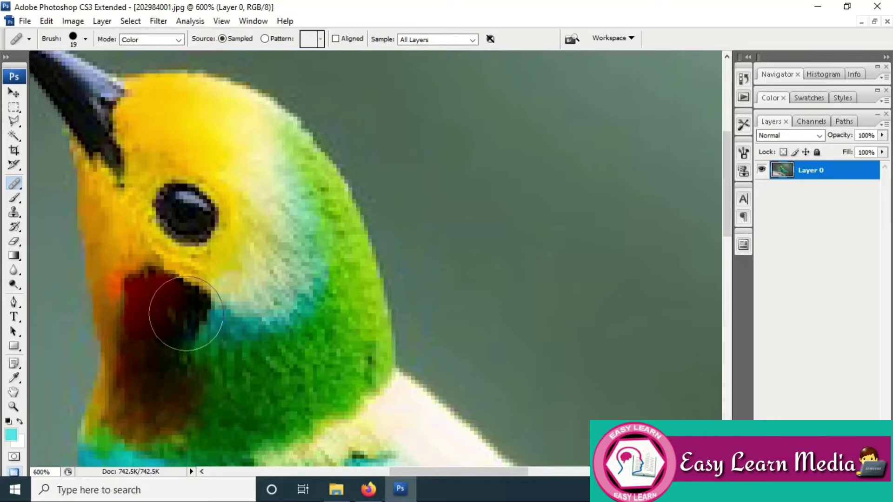
{"action": "left_click", "coordinate": [181, 320]}
{"action": "left_click", "coordinate": [177, 369]}
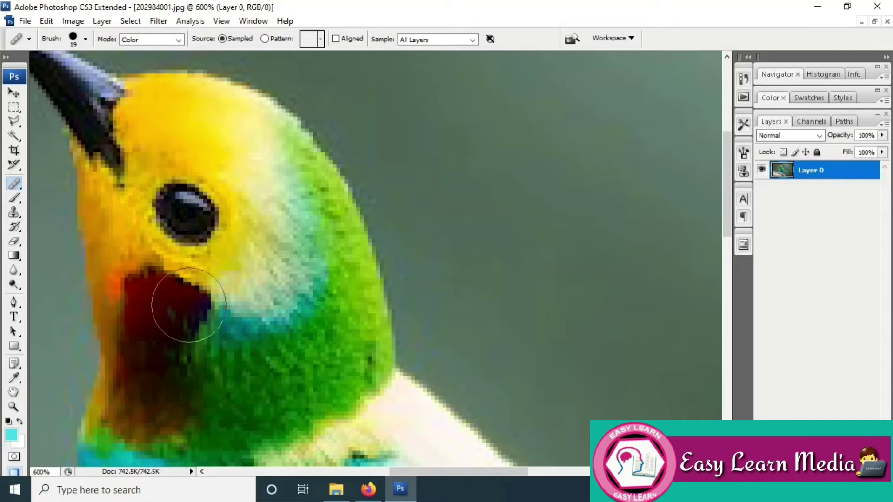
Switch the healing brush to Normal mode and heal over the black patch and the brown throat below it.
{"action": "left_click", "coordinate": [175, 41]}
{"action": "left_click", "coordinate": [162, 51]}
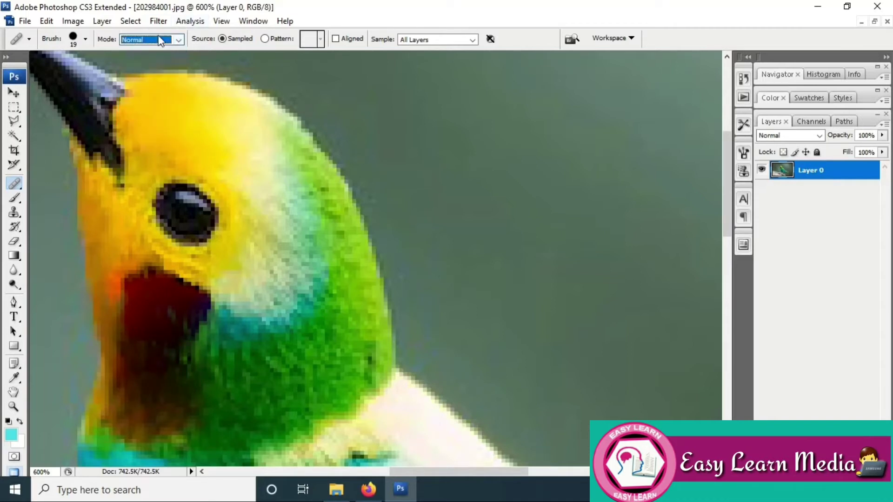
{"action": "left_click", "coordinate": [138, 284]}
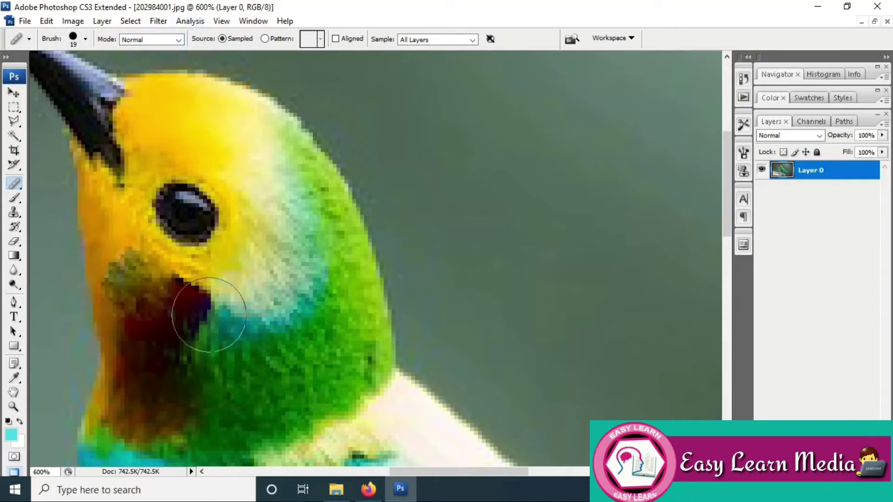
{"action": "left_click", "coordinate": [165, 307]}
{"action": "left_click", "coordinate": [150, 361]}
{"action": "left_click", "coordinate": [135, 400]}
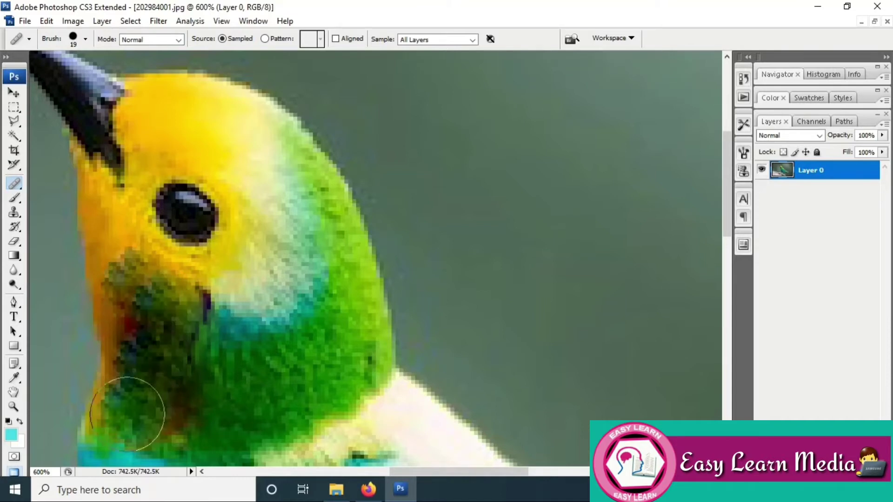
{"action": "left_click", "coordinate": [142, 353]}
{"action": "left_click", "coordinate": [153, 314]}
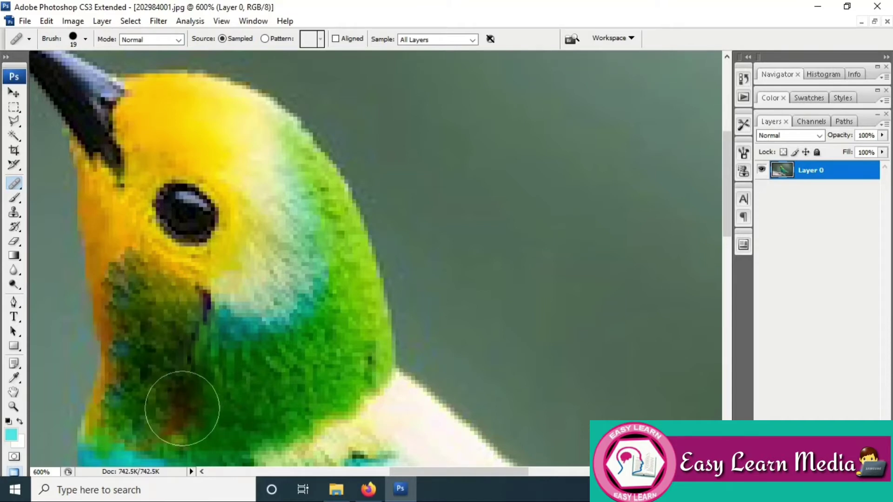
{"action": "left_click", "coordinate": [184, 409]}
{"action": "scroll", "coordinate": [184, 409], "scroll_direction": "down", "scroll_amount": 1}
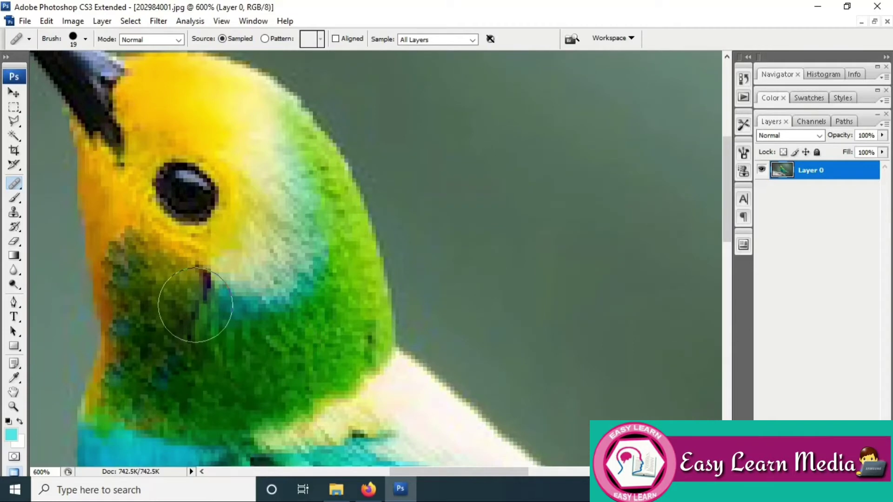
Undo all the throat healing strokes and the layer conversion, back to the original photo with its locked Background.
{"action": "key", "text": "ctrl+alt+z"}
{"action": "key", "text": "ctrl+alt+z"}
{"action": "key", "text": "ctrl+alt+z"}
{"action": "key", "text": "ctrl+alt+z"}
{"action": "key", "text": "ctrl+alt+z"}
{"action": "key", "text": "ctrl+alt+z"}
{"action": "key", "text": "ctrl+alt+z"}
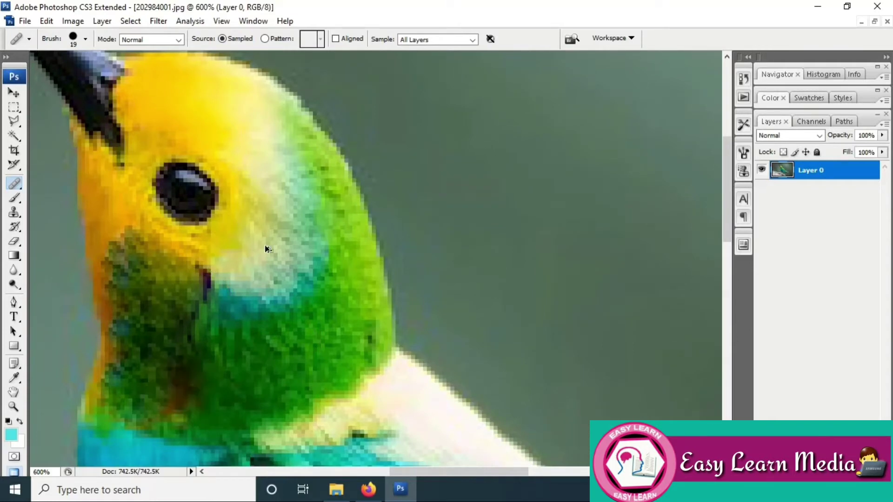
{"action": "key", "text": "ctrl+alt+z"}
{"action": "key", "text": "ctrl+alt+z"}
{"action": "key", "text": "ctrl+alt+z"}
{"action": "key", "text": "ctrl+alt+z"}
{"action": "key", "text": "ctrl+alt+z"}
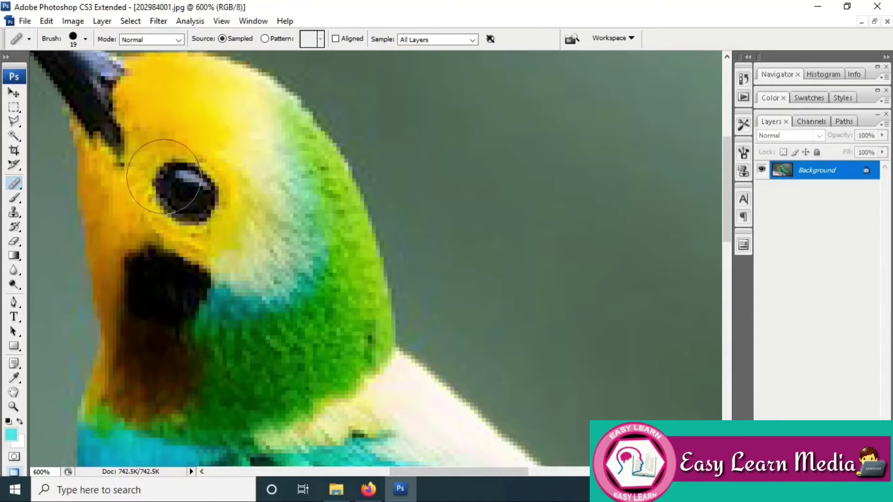
Keep the healing brush in Normal mode and set its diameter to 12 px, undoing a stray dab on the backdrop.
{"action": "left_click", "coordinate": [178, 38]}
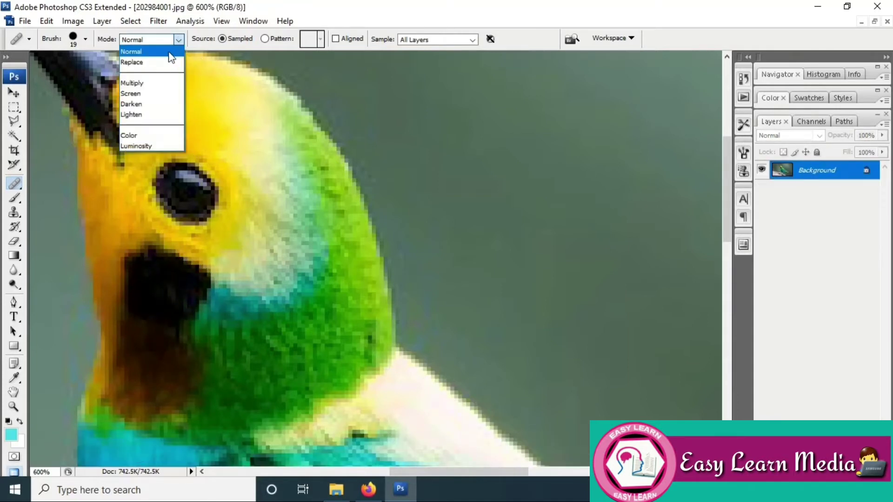
{"action": "left_click", "coordinate": [168, 52]}
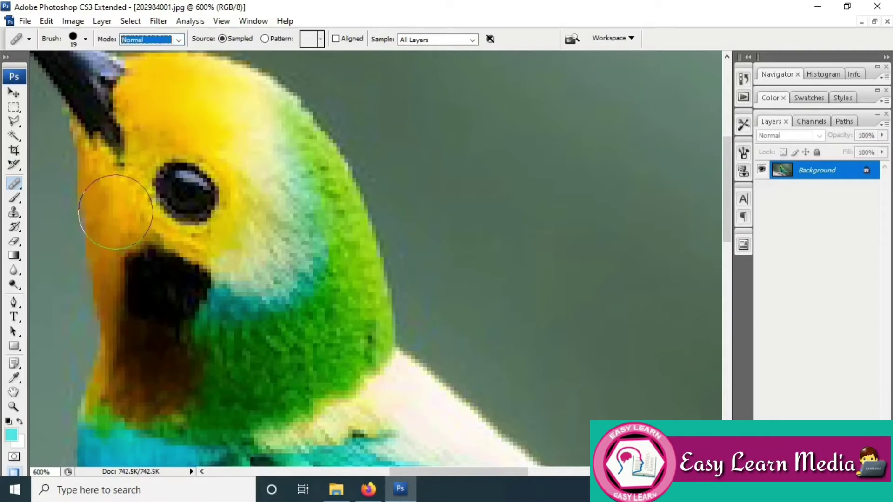
{"action": "left_click", "coordinate": [86, 40]}
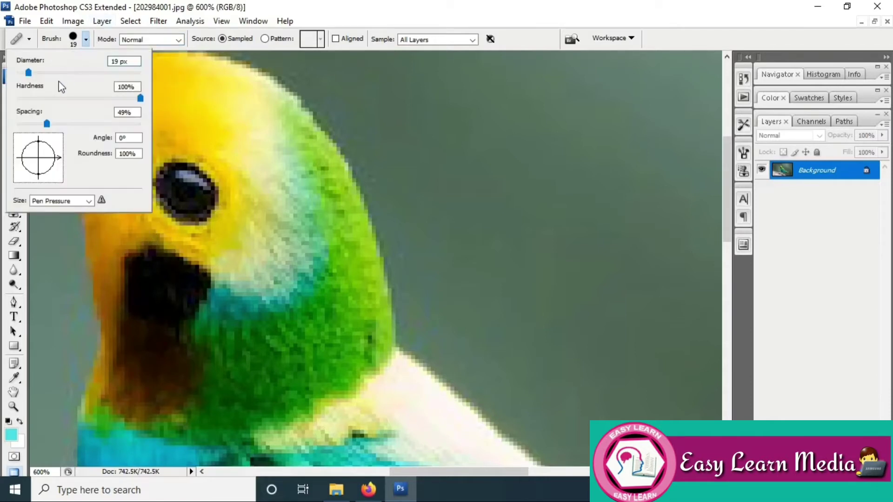
{"action": "left_click", "coordinate": [26, 73]}
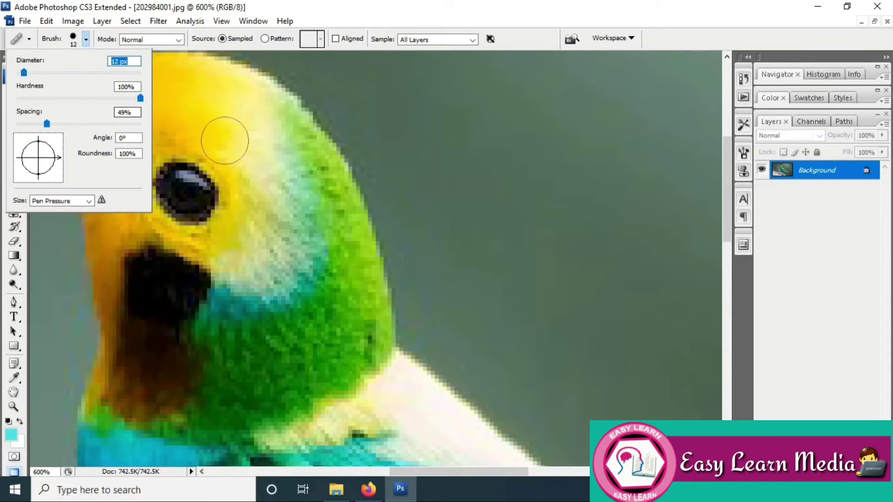
{"action": "left_click", "coordinate": [610, 176]}
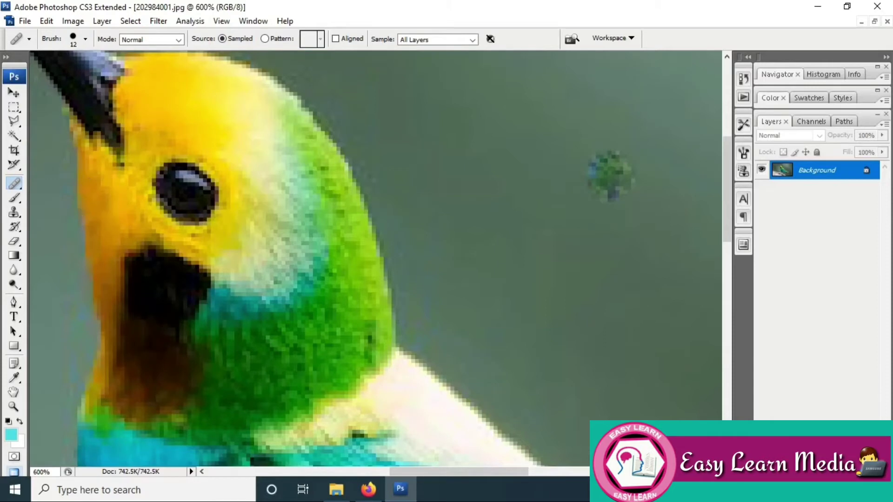
{"action": "key", "text": "ctrl+z"}
Sample the orange feathers beside the eye and heal the black patch and brown throat with repeated 12 px dabs.
{"action": "left_click", "coordinate": [107, 196], "text": "alt"}
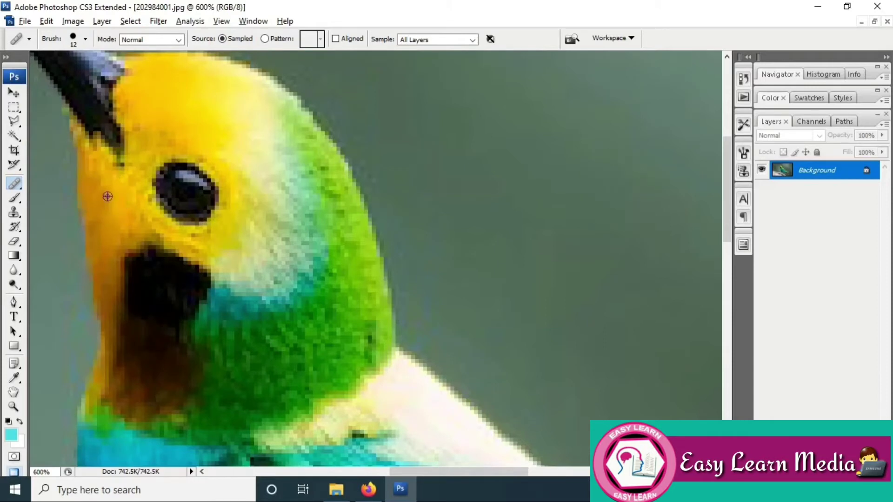
{"action": "left_click", "coordinate": [144, 260]}
{"action": "left_click", "coordinate": [169, 263]}
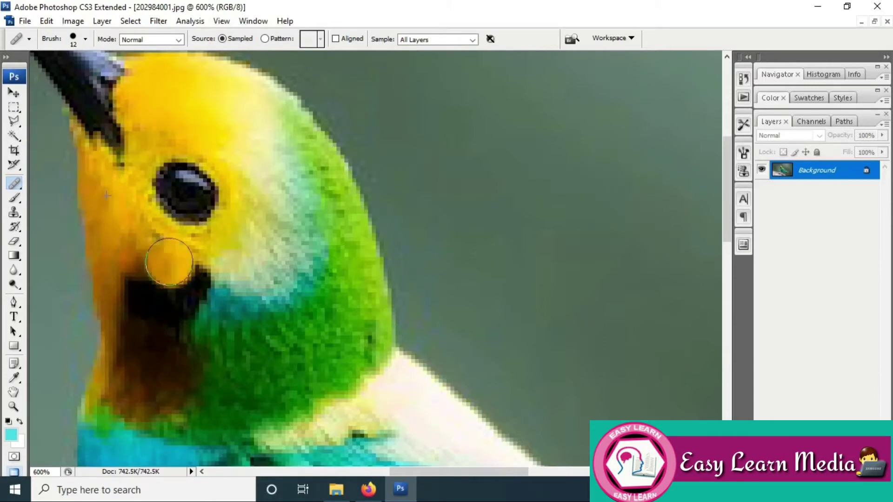
{"action": "left_click", "coordinate": [188, 282]}
{"action": "left_click", "coordinate": [144, 286]}
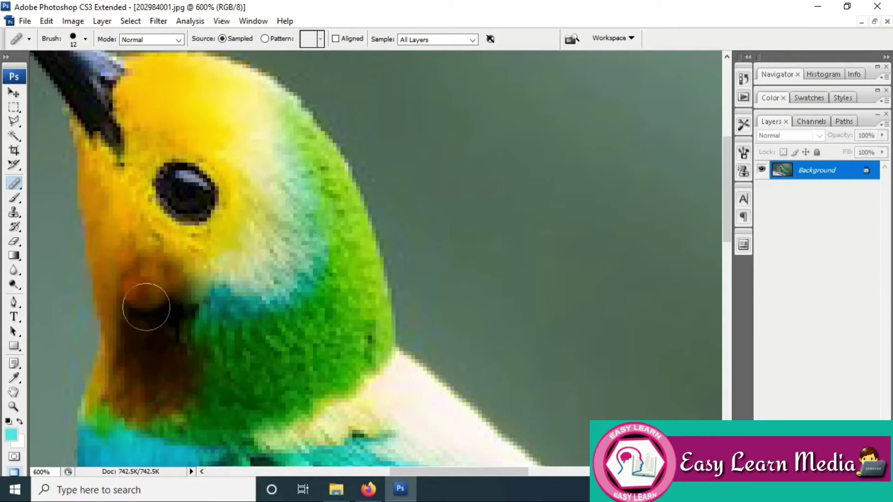
{"action": "left_click", "coordinate": [146, 307]}
{"action": "left_click", "coordinate": [120, 359]}
{"action": "left_click", "coordinate": [168, 315]}
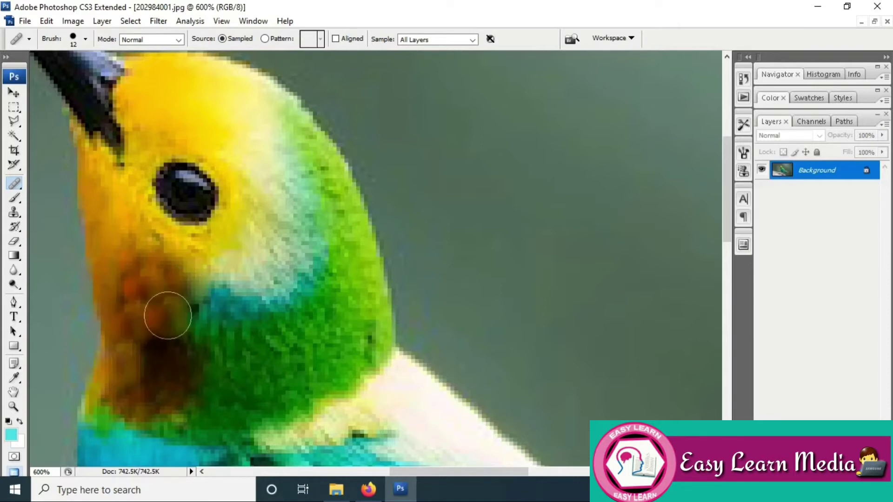
{"action": "left_click", "coordinate": [153, 352]}
{"action": "left_click", "coordinate": [129, 386]}
{"action": "left_click", "coordinate": [161, 349]}
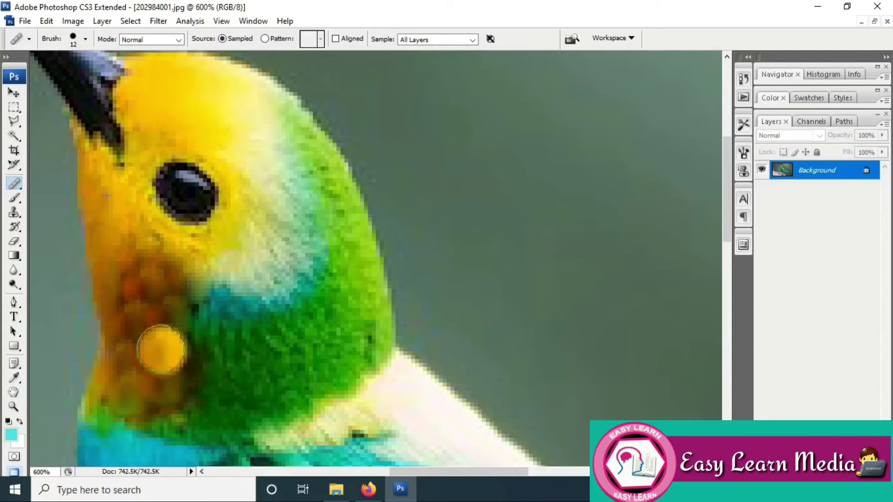
{"action": "left_click", "coordinate": [141, 316]}
{"action": "left_click", "coordinate": [145, 286]}
{"action": "left_click", "coordinate": [166, 286]}
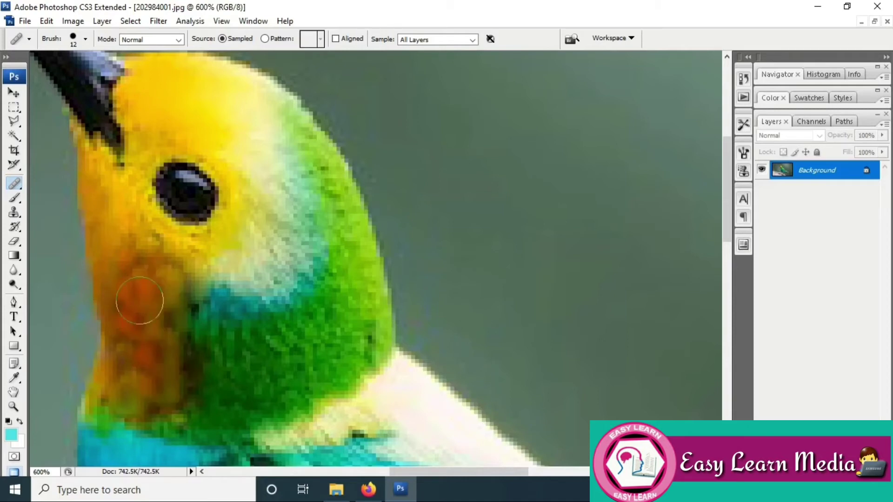
{"action": "left_click", "coordinate": [140, 292]}
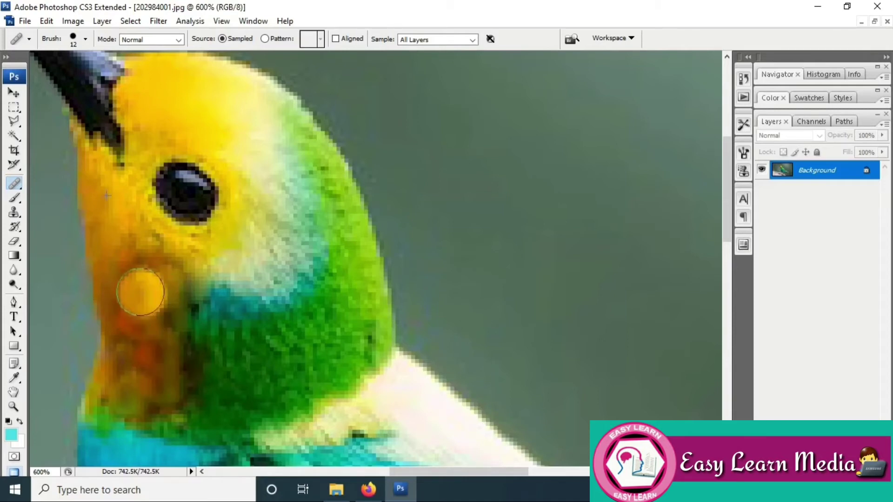
{"action": "left_click_drag", "start_coordinate": [141, 292], "coordinate": [135, 371]}
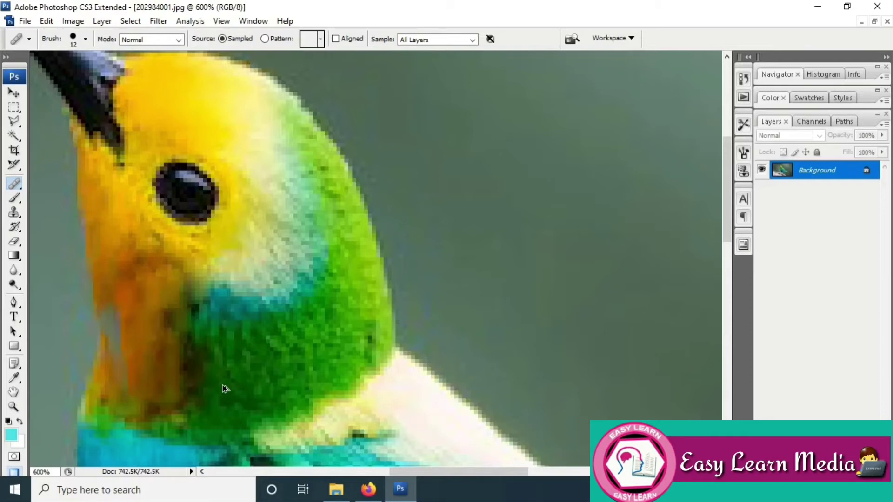
{"action": "left_click", "coordinate": [165, 382]}
{"action": "left_click", "coordinate": [130, 394]}
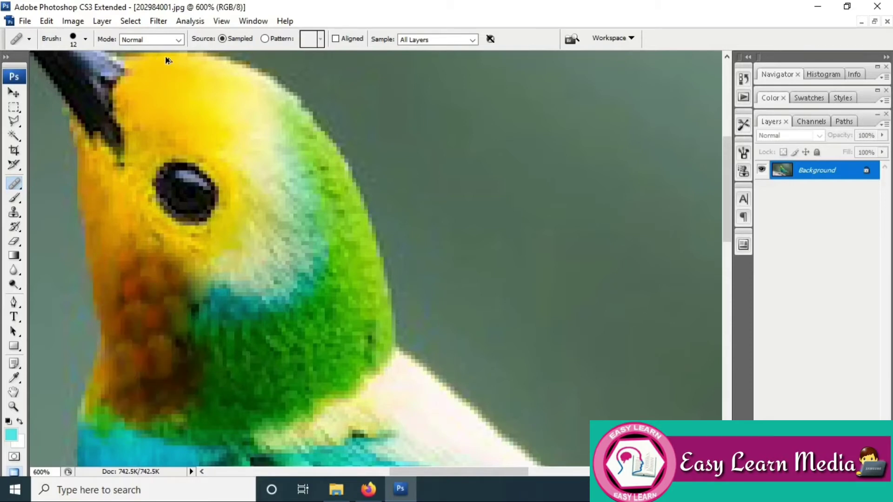
{"action": "left_click", "coordinate": [159, 356]}
Undo the 12 px healing strokes to restore the original black throat patch.
{"action": "key", "text": "ctrl+alt+z"}
{"action": "key", "text": "ctrl+alt+z"}
{"action": "key", "text": "ctrl+alt+z"}
{"action": "key", "text": "ctrl+alt+z"}
{"action": "key", "text": "ctrl+alt+z"}
{"action": "key", "text": "ctrl+alt+z"}
{"action": "key", "text": "ctrl+alt+z"}
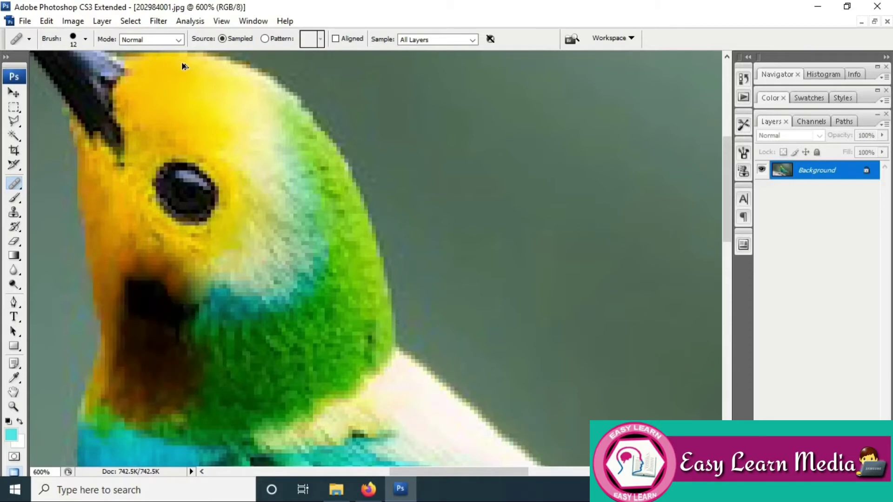
Set the Healing Brush mode to Replace, sample the green neck feathers and paint over the black patch and brown throat.
{"action": "left_click", "coordinate": [178, 40]}
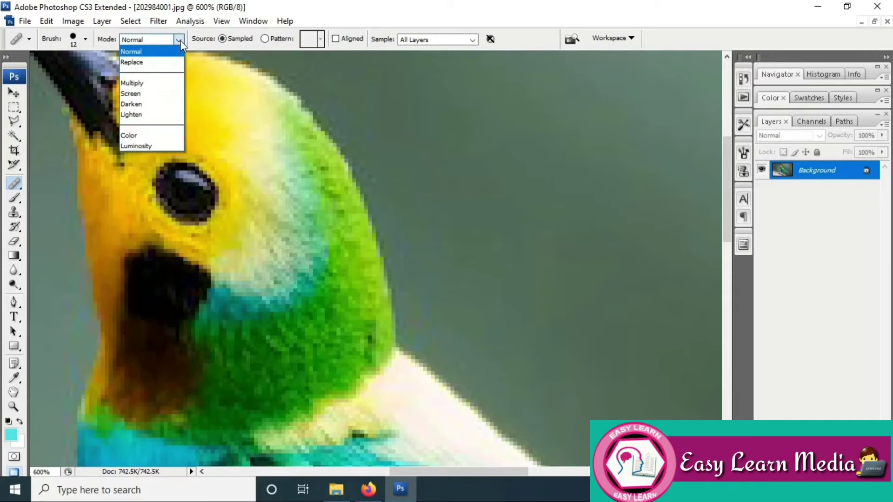
{"action": "left_click", "coordinate": [140, 62]}
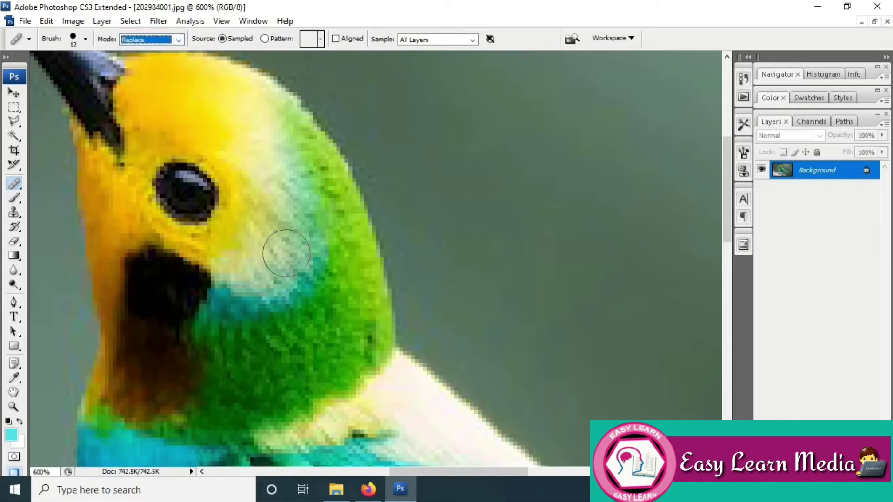
{"action": "left_click", "coordinate": [262, 344], "text": "alt"}
{"action": "mouse_move", "coordinate": [177, 366]}
{"action": "left_mouse_down"}
{"action": "mouse_move", "coordinate": [160, 394]}
{"action": "mouse_move", "coordinate": [126, 394]}
{"action": "mouse_move", "coordinate": [199, 292]}
{"action": "mouse_move", "coordinate": [186, 276]}
{"action": "mouse_move", "coordinate": [147, 268]}
{"action": "mouse_move", "coordinate": [124, 361]}
{"action": "mouse_move", "coordinate": [157, 388]}
{"action": "left_mouse_up"}
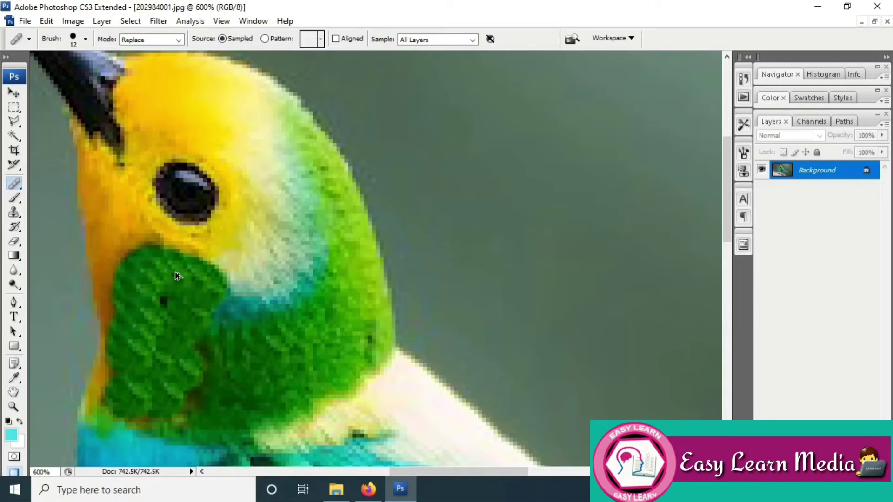
Undo all the green Replace-mode strokes on the throat.
{"action": "key", "text": "ctrl+alt+z"}
{"action": "key", "text": "ctrl+alt+z"}
{"action": "key", "text": "ctrl+alt+z"}
{"action": "key", "text": "ctrl+alt+z"}
{"action": "key", "text": "ctrl+alt+z"}
{"action": "key", "text": "ctrl+alt+z"}
{"action": "key", "text": "ctrl+alt+z"}
{"action": "key", "text": "ctrl+alt+z"}
{"action": "key", "text": "ctrl+alt+z"}
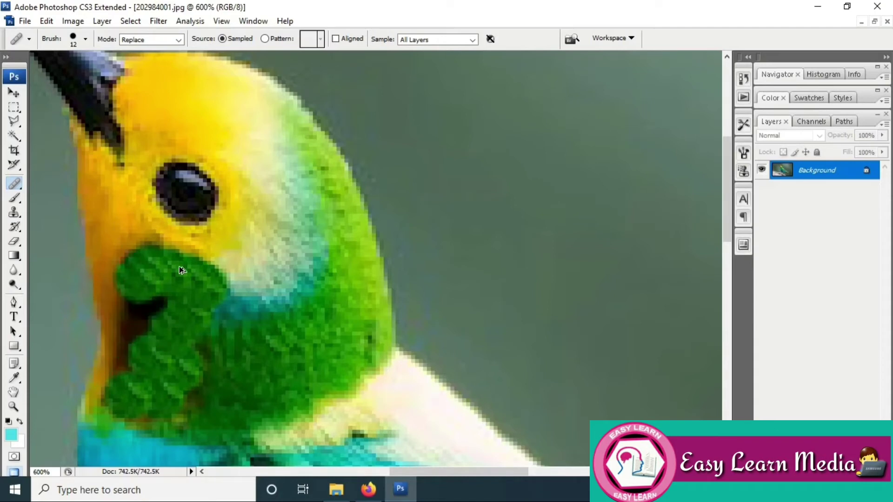
{"action": "key", "text": "ctrl+alt+z"}
{"action": "key", "text": "ctrl+alt+z"}
{"action": "key", "text": "ctrl+alt+z"}
{"action": "key", "text": "ctrl+alt+z"}
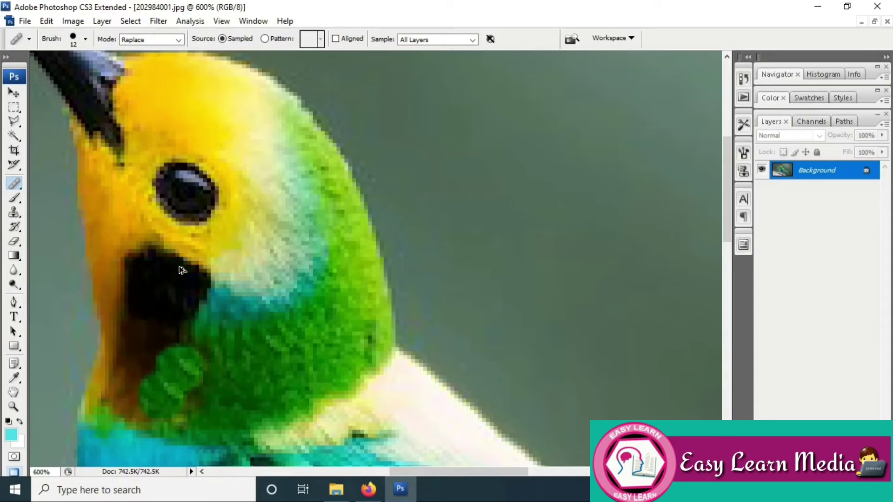
Switch the Healing Brush to Multiply mode, sample the orange feathers below the beak and heal over the black throat patch.
{"action": "left_click", "coordinate": [178, 39]}
{"action": "left_click", "coordinate": [158, 80]}
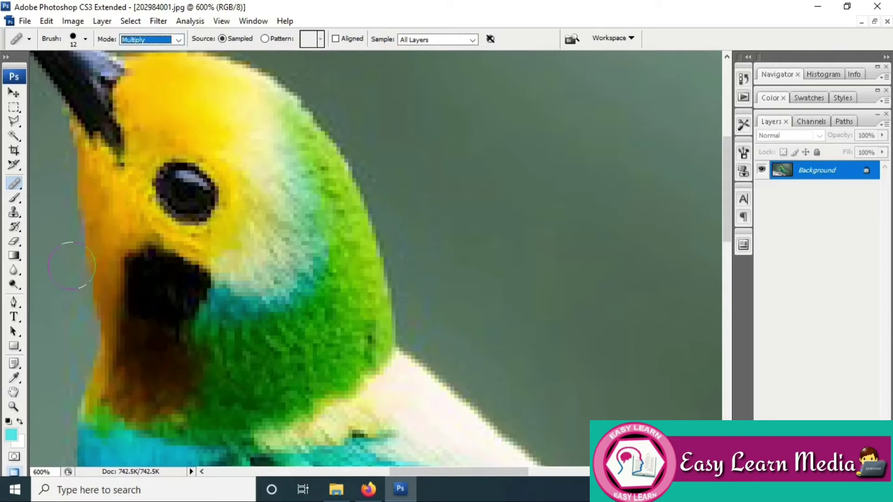
{"action": "left_click_drag", "start_coordinate": [71, 265], "coordinate": [111, 218]}
{"action": "left_click", "coordinate": [112, 218], "text": "alt"}
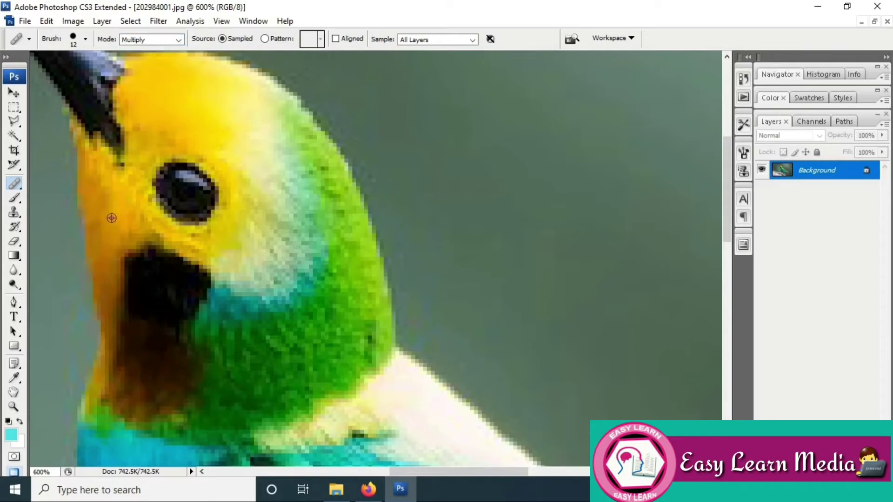
{"action": "left_click", "coordinate": [140, 270]}
{"action": "mouse_move", "coordinate": [168, 270]}
{"action": "left_mouse_down"}
{"action": "mouse_move", "coordinate": [135, 322]}
{"action": "mouse_move", "coordinate": [138, 357]}
{"action": "mouse_move", "coordinate": [149, 349]}
{"action": "mouse_move", "coordinate": [146, 268]}
{"action": "mouse_move", "coordinate": [165, 276]}
{"action": "mouse_move", "coordinate": [144, 383]}
{"action": "mouse_move", "coordinate": [137, 376]}
{"action": "mouse_move", "coordinate": [144, 270]}
{"action": "mouse_move", "coordinate": [136, 260]}
{"action": "mouse_move", "coordinate": [164, 262]}
{"action": "mouse_move", "coordinate": [161, 305]}
{"action": "left_mouse_up"}
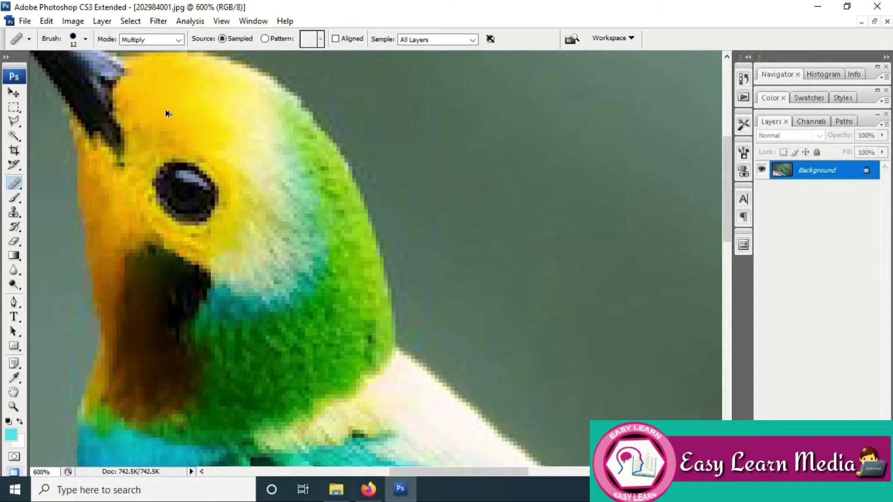
Switch the Healing Brush to Screen mode and paint over the black patch and brown throat.
{"action": "left_click", "coordinate": [179, 41]}
{"action": "left_click", "coordinate": [140, 94]}
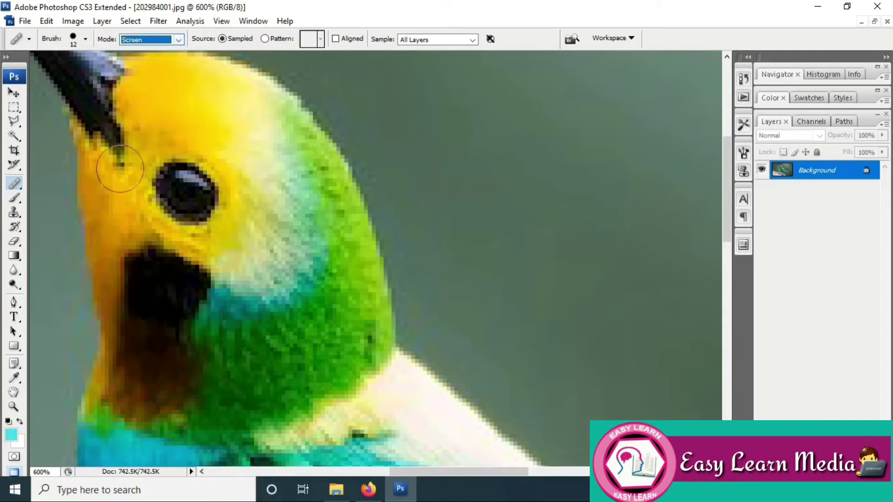
{"action": "mouse_move", "coordinate": [139, 263]}
{"action": "left_mouse_down"}
{"action": "mouse_move", "coordinate": [159, 264]}
{"action": "mouse_move", "coordinate": [159, 294]}
{"action": "mouse_move", "coordinate": [147, 308]}
{"action": "mouse_move", "coordinate": [139, 363]}
{"action": "left_mouse_up"}
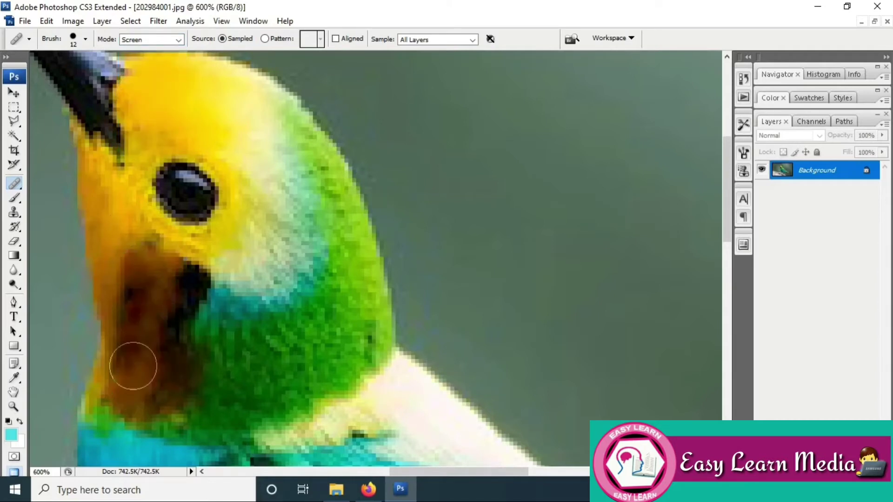
{"action": "mouse_move", "coordinate": [151, 319]}
{"action": "left_mouse_down"}
{"action": "mouse_move", "coordinate": [188, 290]}
{"action": "mouse_move", "coordinate": [153, 281]}
{"action": "mouse_move", "coordinate": [136, 293]}
{"action": "mouse_move", "coordinate": [138, 318]}
{"action": "left_mouse_up"}
Switch the Healing Brush to Lighten mode and paint down the black patch and brown throat.
{"action": "left_click", "coordinate": [158, 40]}
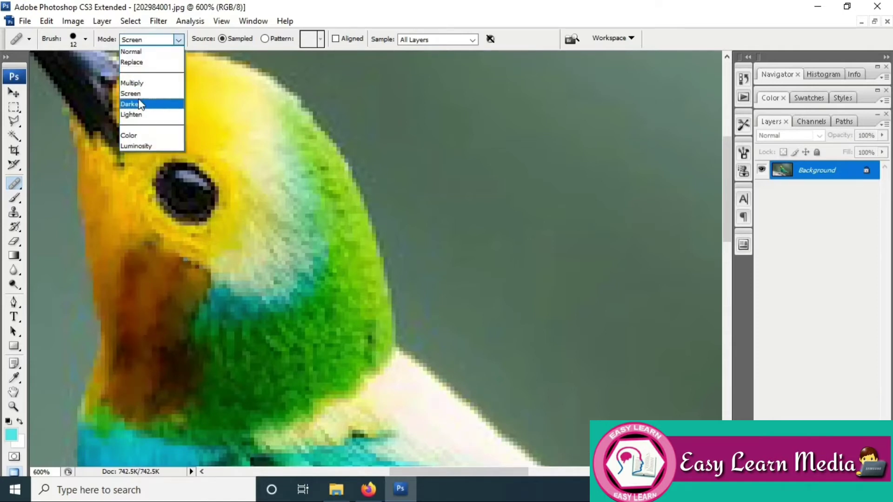
{"action": "left_click", "coordinate": [139, 114]}
{"action": "mouse_move", "coordinate": [115, 281]}
{"action": "left_mouse_down"}
{"action": "mouse_move", "coordinate": [137, 312]}
{"action": "mouse_move", "coordinate": [128, 374]}
{"action": "mouse_move", "coordinate": [135, 279]}
{"action": "mouse_move", "coordinate": [130, 322]}
{"action": "mouse_move", "coordinate": [145, 273]}
{"action": "mouse_move", "coordinate": [172, 283]}
{"action": "mouse_move", "coordinate": [164, 396]}
{"action": "left_mouse_up"}
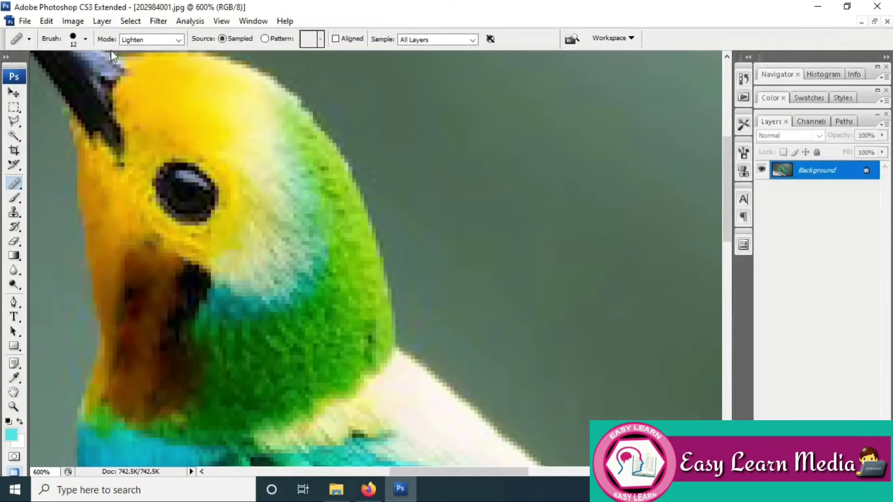
Switch the Healing Brush to Luminosity mode, sample the orange feathers below the beak and heal over the throat.
{"action": "left_click", "coordinate": [144, 39]}
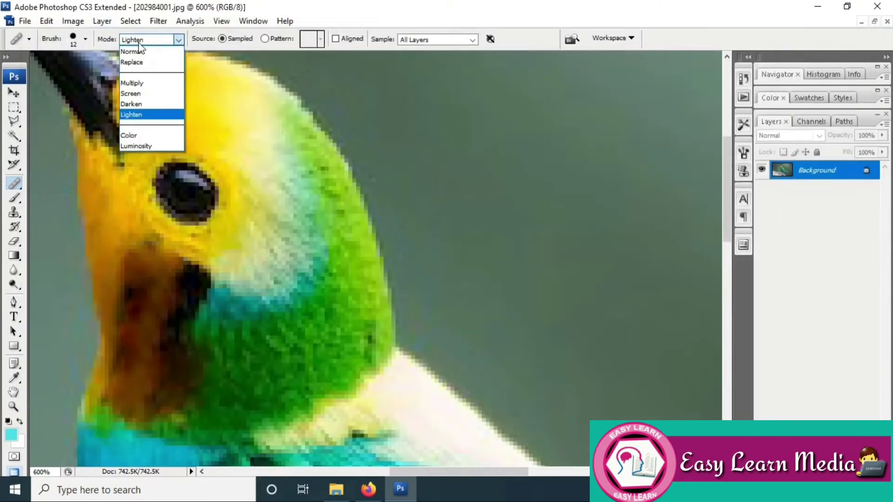
{"action": "left_click", "coordinate": [150, 146]}
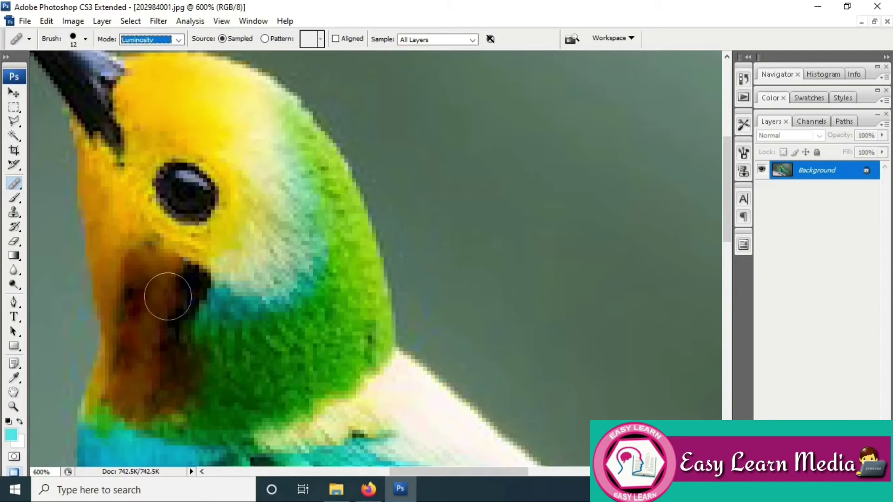
{"action": "left_click", "coordinate": [104, 198], "text": "alt"}
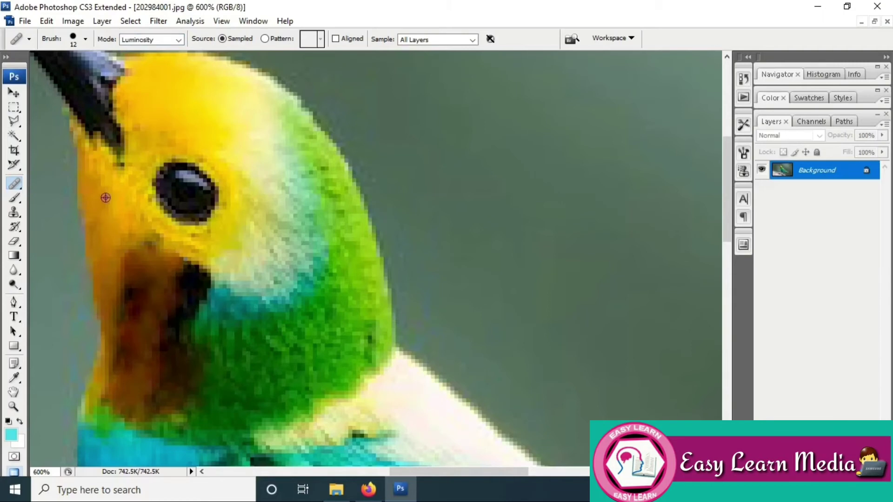
{"action": "mouse_move", "coordinate": [134, 283]}
{"action": "left_mouse_down"}
{"action": "mouse_move", "coordinate": [144, 273]}
{"action": "mouse_move", "coordinate": [136, 259]}
{"action": "mouse_move", "coordinate": [122, 385]}
{"action": "mouse_move", "coordinate": [163, 378]}
{"action": "mouse_move", "coordinate": [175, 353]}
{"action": "mouse_move", "coordinate": [186, 279]}
{"action": "mouse_move", "coordinate": [174, 267]}
{"action": "left_mouse_up"}
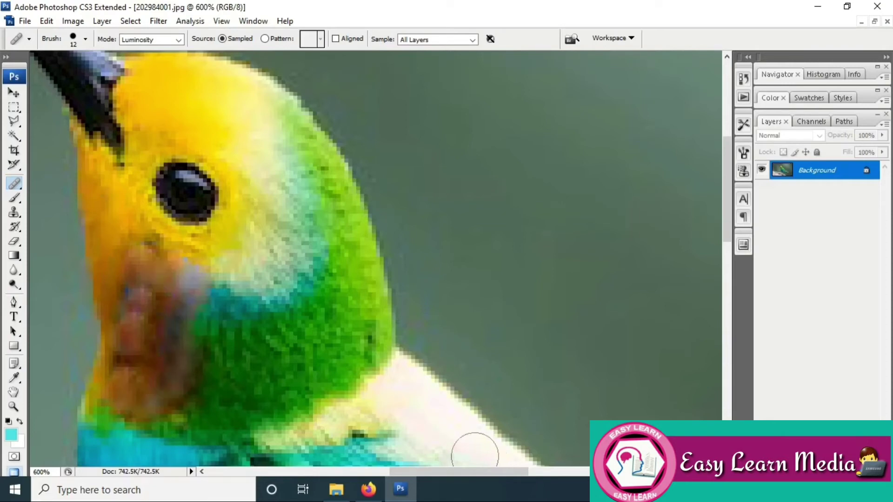
Paint over the white feathers on the bird's upper back with the Healing Brush in Luminosity mode.
{"action": "key", "text": "ctrl+minus"}
{"action": "key", "text": "ctrl+minus"}
{"action": "key", "text": "ctrl+minus"}
{"action": "key", "text": "ctrl+minus"}
{"action": "key", "text": "ctrl+minus"}
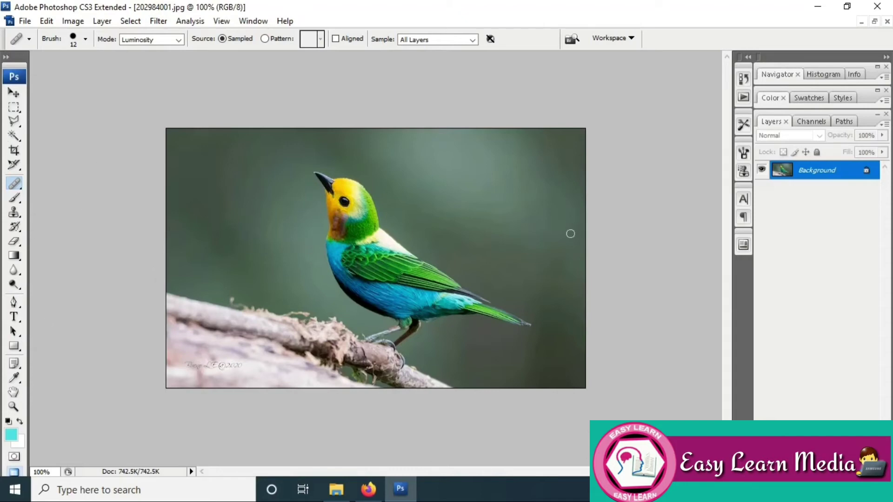
{"action": "key", "text": "ctrl+plus"}
{"action": "key", "text": "ctrl+plus"}
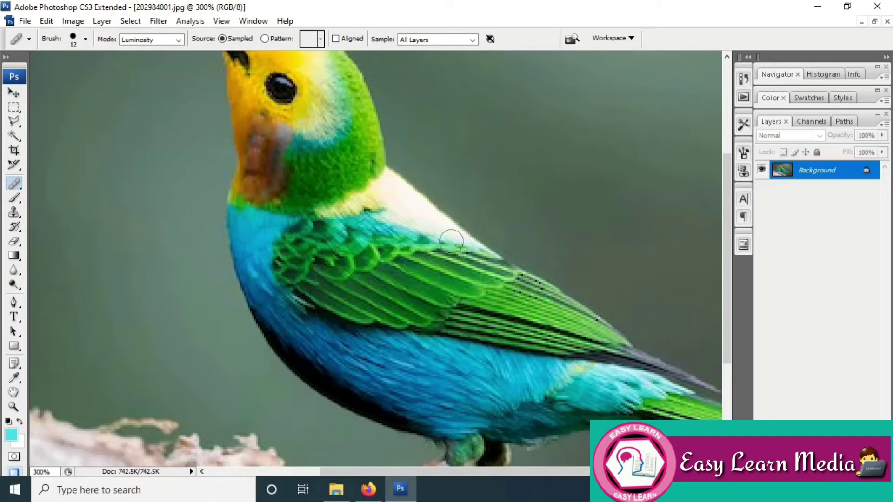
{"action": "mouse_move", "coordinate": [451, 241]}
{"action": "left_mouse_down"}
{"action": "mouse_move", "coordinate": [493, 256]}
{"action": "mouse_move", "coordinate": [421, 230]}
{"action": "mouse_move", "coordinate": [440, 219]}
{"action": "mouse_move", "coordinate": [397, 180]}
{"action": "mouse_move", "coordinate": [394, 205]}
{"action": "mouse_move", "coordinate": [416, 212]}
{"action": "mouse_move", "coordinate": [417, 229]}
{"action": "mouse_move", "coordinate": [432, 227]}
{"action": "mouse_move", "coordinate": [387, 188]}
{"action": "left_mouse_up"}
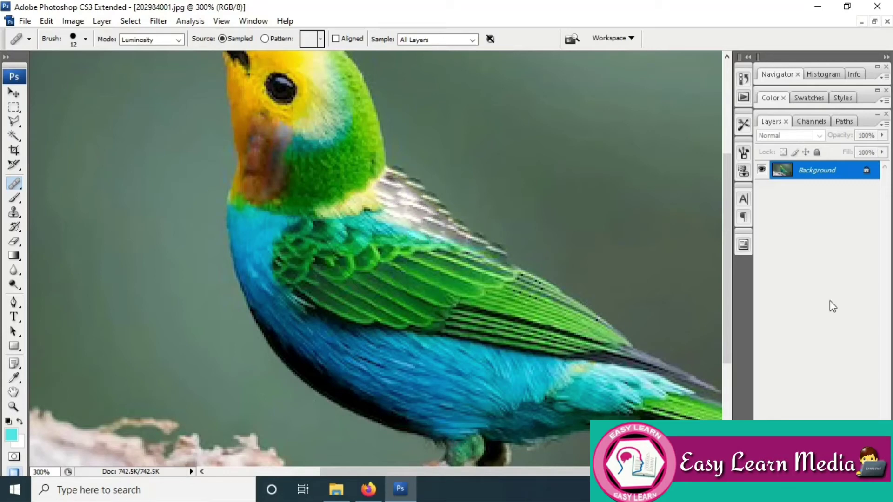
{"action": "key", "text": "ctrl+alt+0"}
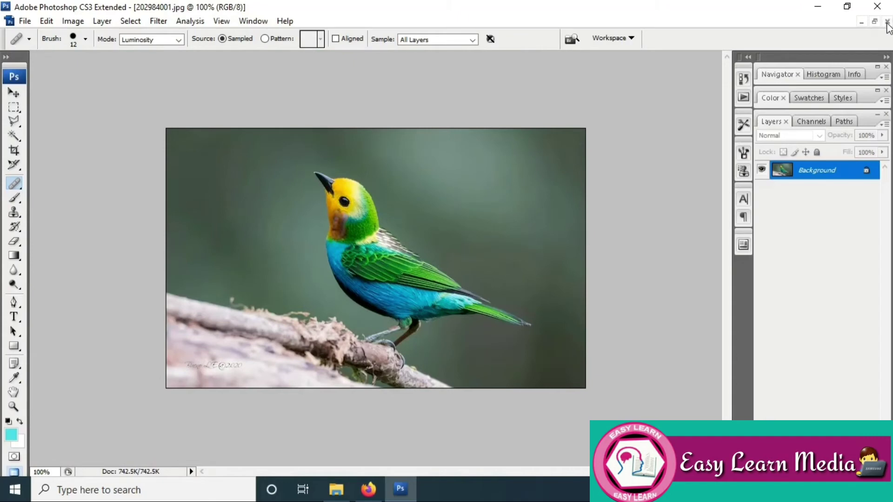
Close 202984001.jpg without saving the changes.
{"action": "left_click", "coordinate": [887, 22]}
{"action": "left_click", "coordinate": [464, 203]}
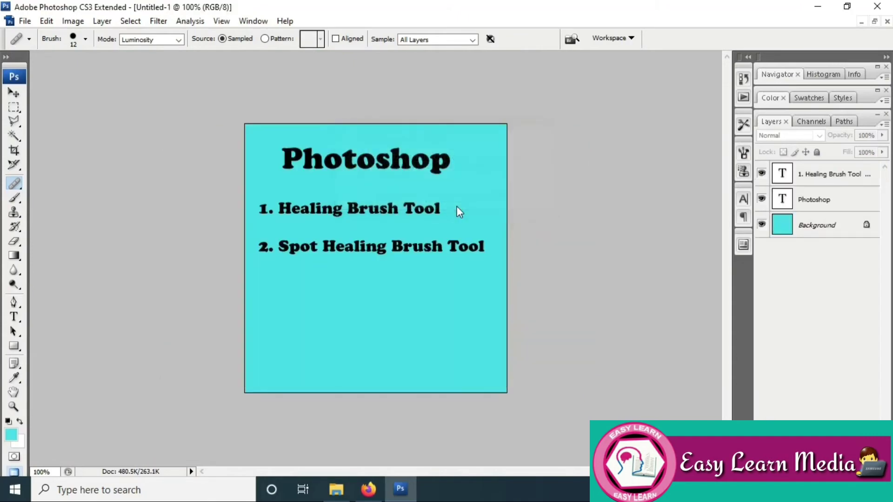
{"action": "left_click", "coordinate": [25, 21]}
{"action": "left_click", "coordinate": [25, 45]}
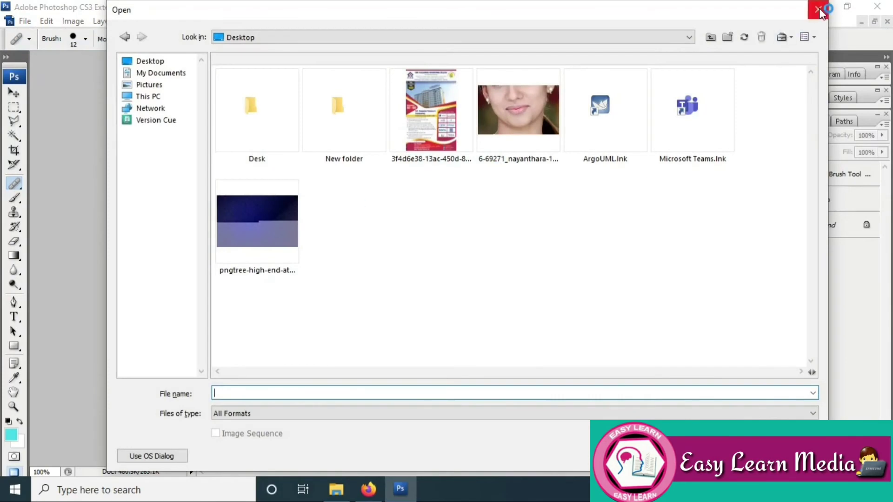
{"action": "left_click", "coordinate": [817, 9]}
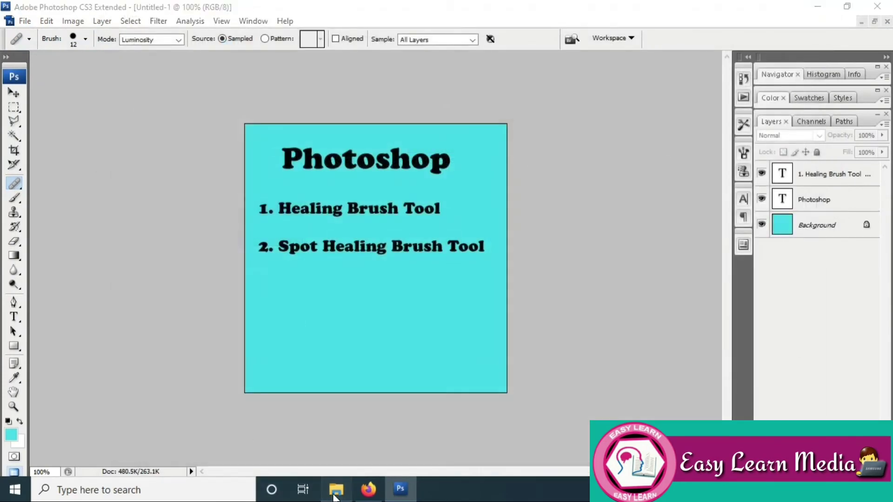
Switch to File Explorer and open scta-copy1 copy.jpg from New folder with Adobe Photoshop CS3.
{"action": "left_click", "coordinate": [335, 493]}
{"action": "left_click", "coordinate": [155, 107]}
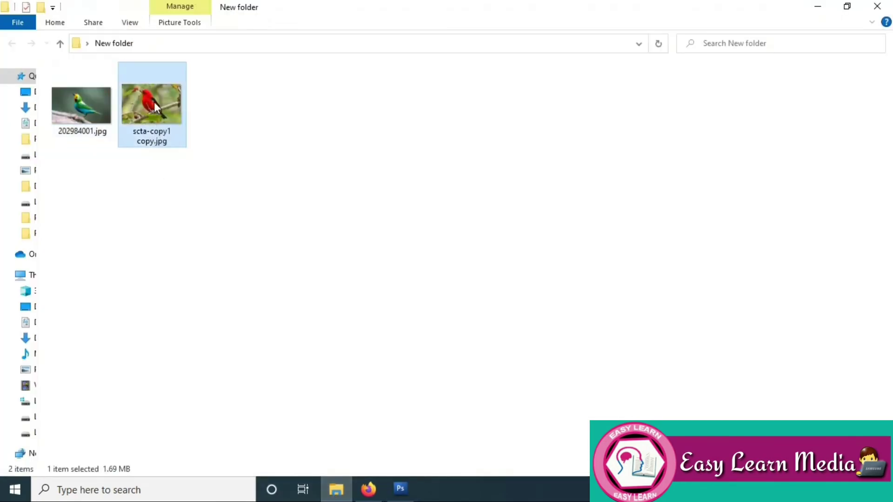
{"action": "right_click", "coordinate": [155, 107]}
{"action": "mouse_move", "coordinate": [231, 261]}
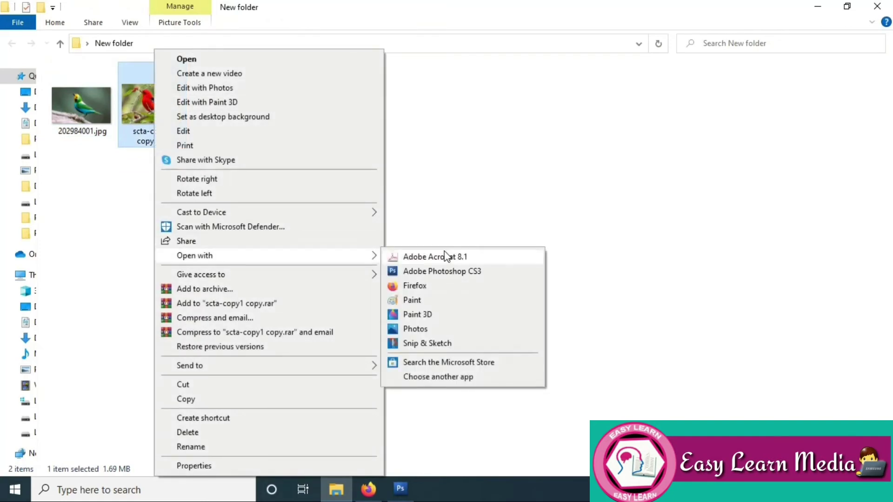
{"action": "left_click", "coordinate": [436, 272]}
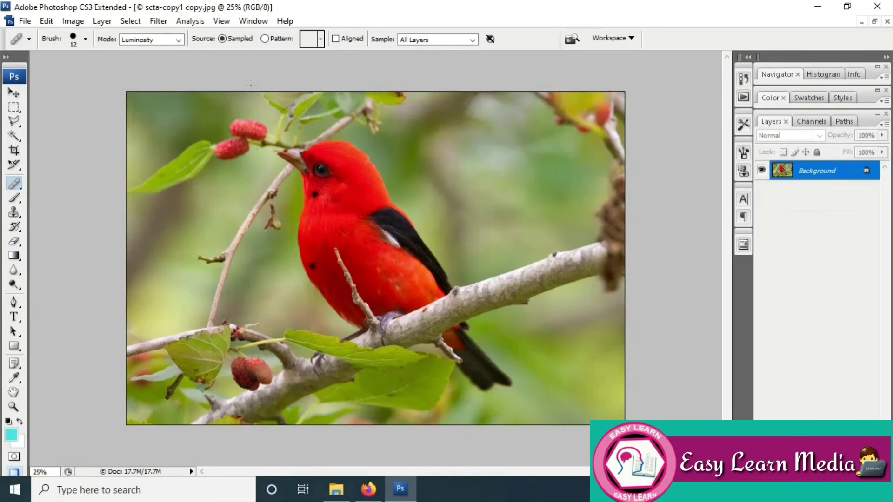
Activate the Spot Healing Brush Tool and review its brush and mode options, keeping Normal mode.
{"action": "right_click", "coordinate": [17, 186]}
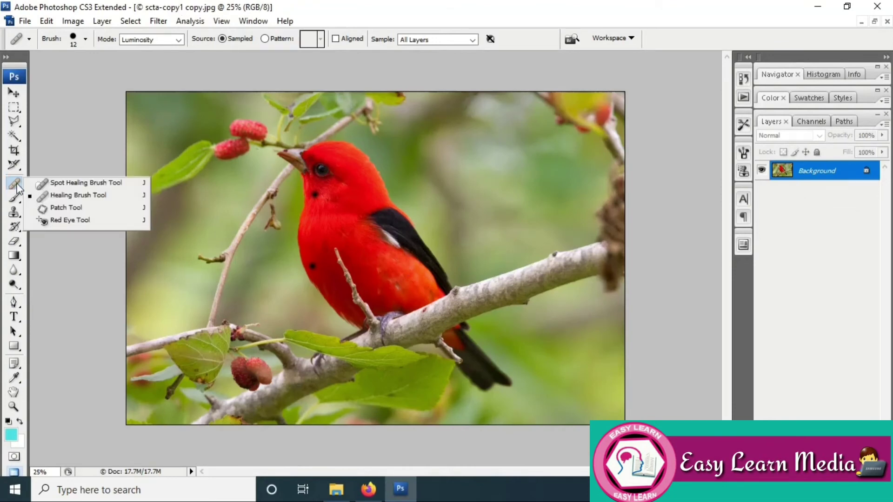
{"action": "left_click", "coordinate": [98, 185]}
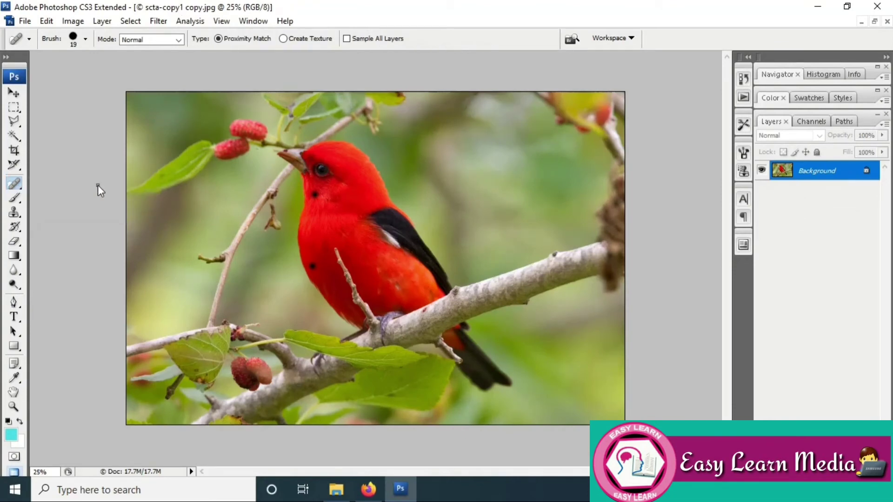
{"action": "left_click", "coordinate": [86, 42]}
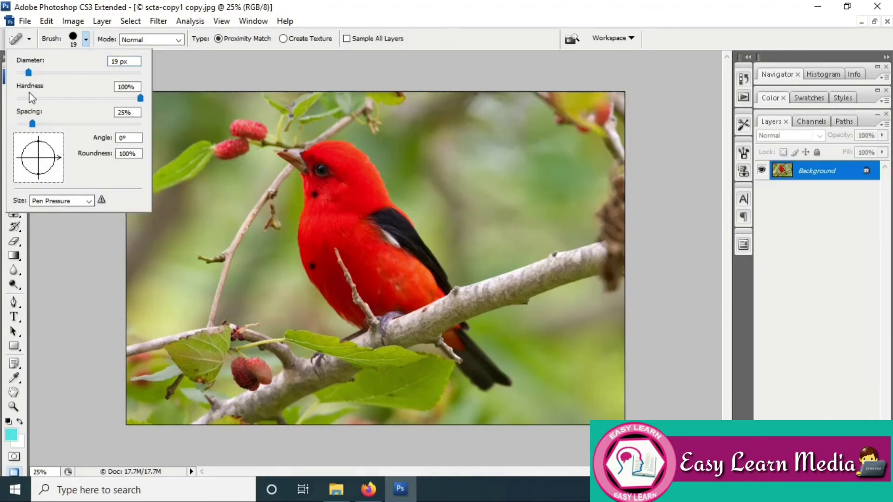
{"action": "left_click", "coordinate": [179, 40]}
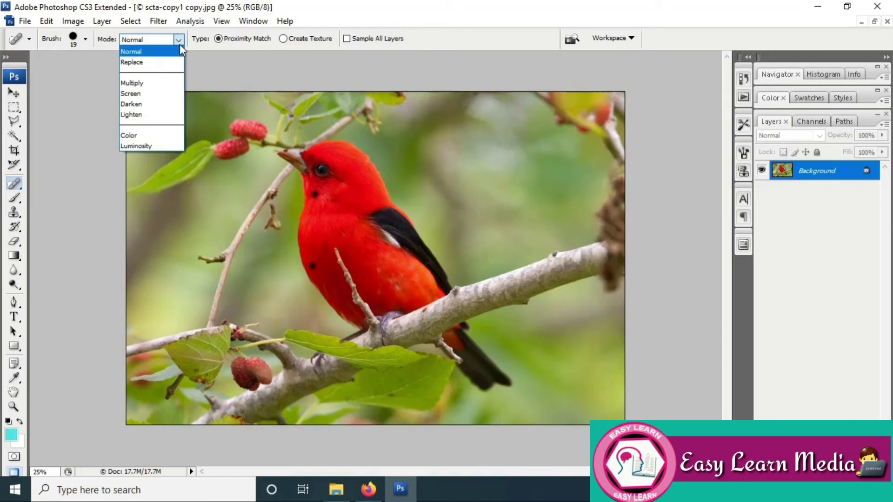
{"action": "left_click", "coordinate": [232, 59]}
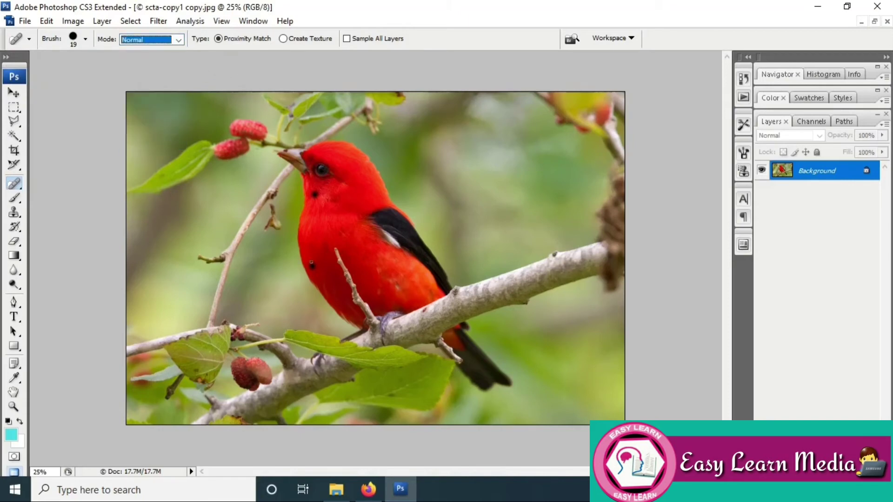
Set the Spot Healing Brush diameter to 25 px and try to sample a source beside the dark breast spot.
{"action": "key", "text": "ctrl+plus"}
{"action": "key", "text": "ctrl+plus"}
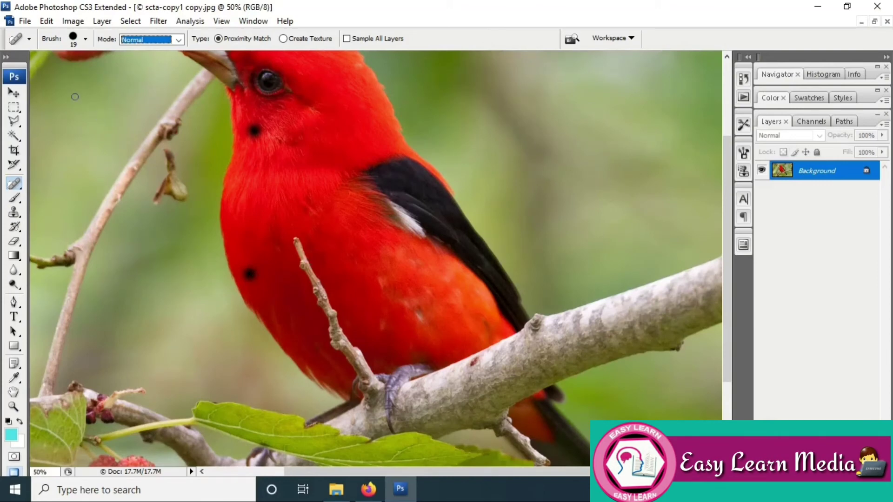
{"action": "left_click", "coordinate": [86, 40]}
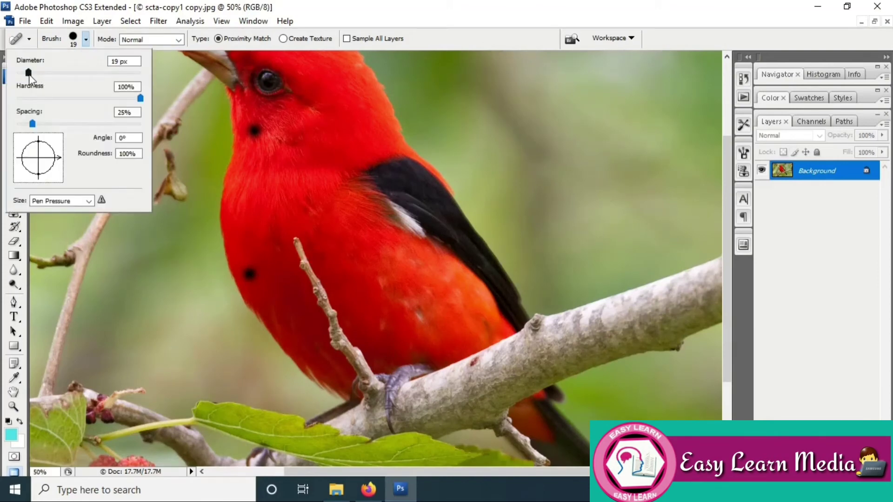
{"action": "left_click_drag", "start_coordinate": [29, 74], "coordinate": [32, 74]}
{"action": "key", "text": "Return"}
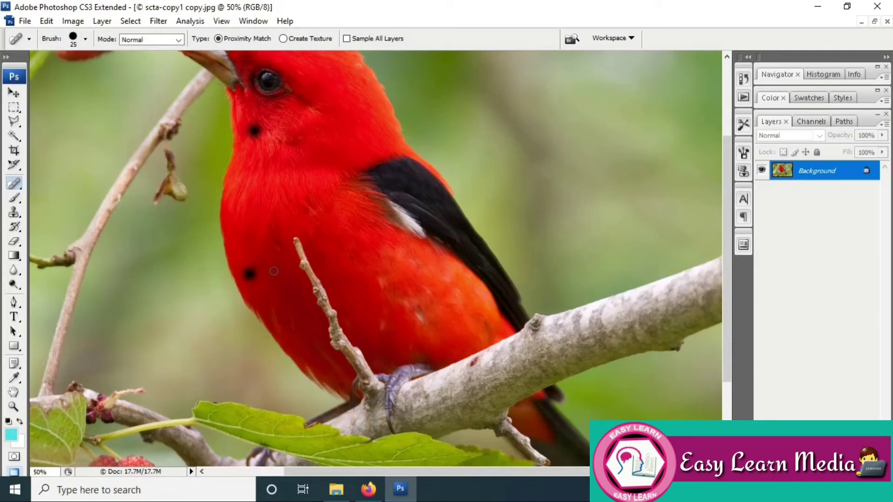
{"action": "left_click", "coordinate": [274, 271], "text": "alt"}
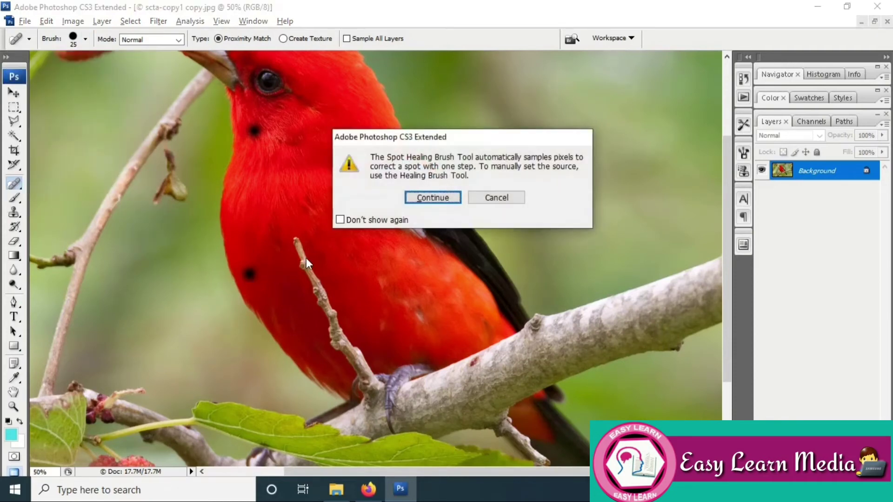
{"action": "left_click", "coordinate": [422, 199]}
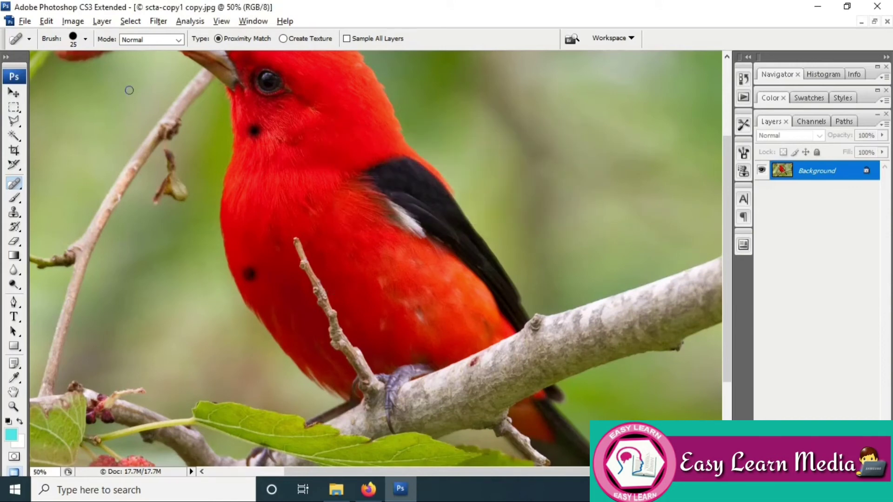
Set the brush diameter to 60 px and heal the dark spot on the bird's breast in Normal mode.
{"action": "left_click", "coordinate": [86, 41]}
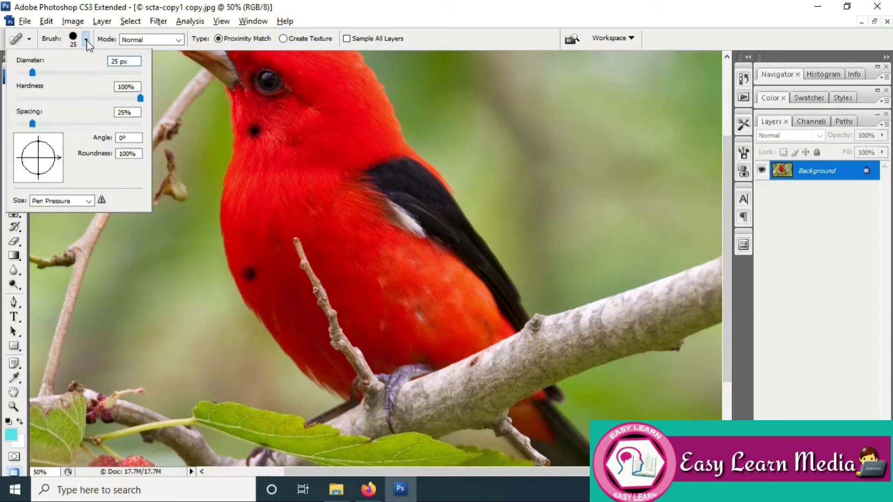
{"action": "left_click_drag", "start_coordinate": [33, 73], "coordinate": [32, 73]}
{"action": "left_click", "coordinate": [251, 274], "text": "alt"}
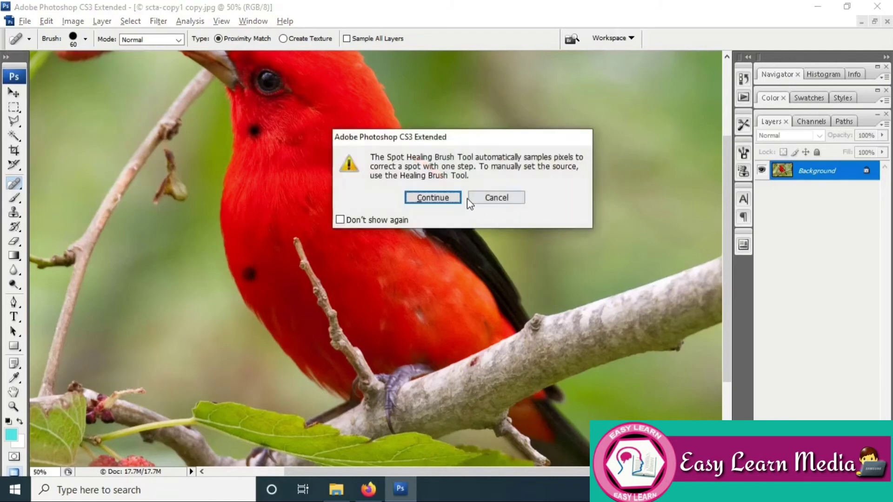
{"action": "left_click", "coordinate": [457, 197]}
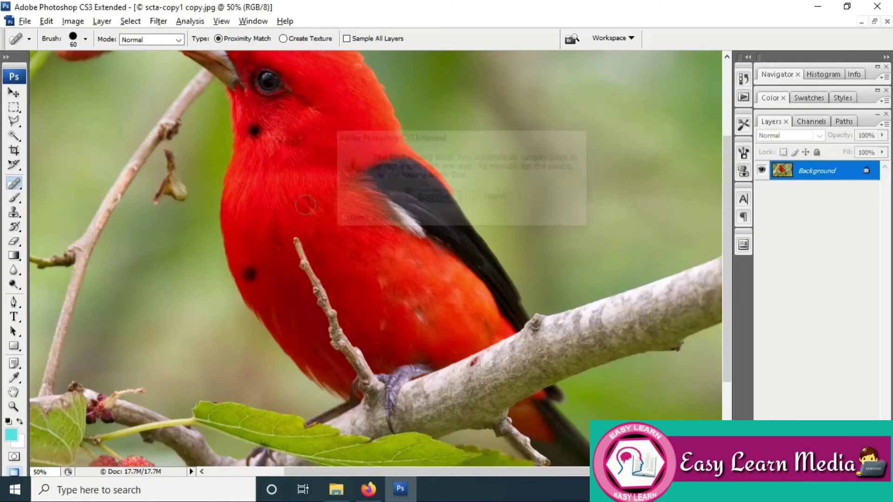
{"action": "left_click", "coordinate": [247, 273]}
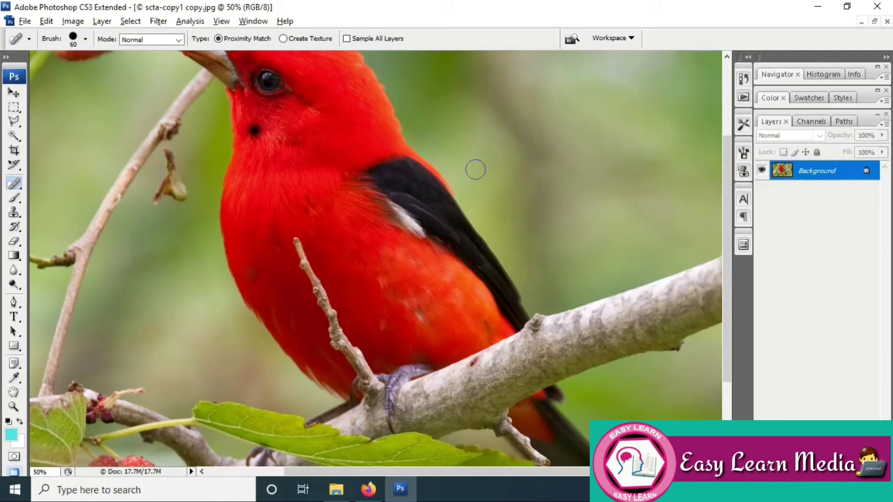
Try the Spot Healing Brush in Multiply mode on the dark spot below the bird's eye.
{"action": "left_click", "coordinate": [166, 41]}
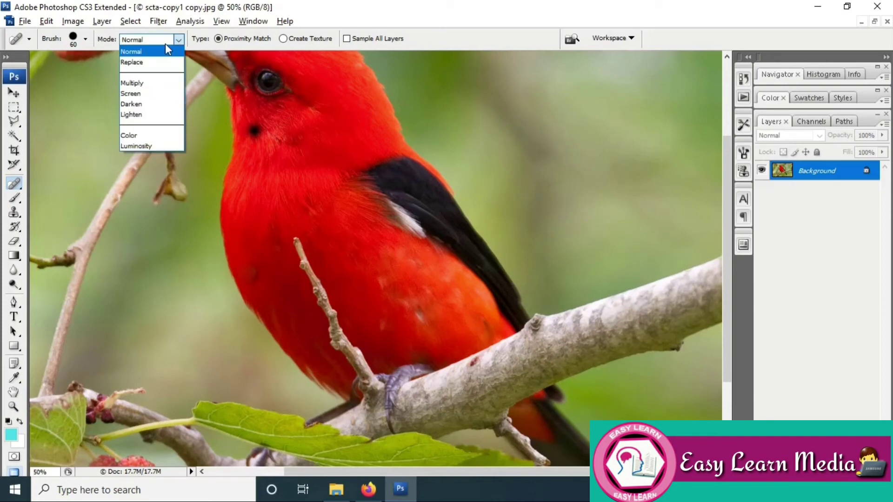
{"action": "left_click", "coordinate": [132, 83]}
{"action": "left_click", "coordinate": [258, 152], "text": "alt"}
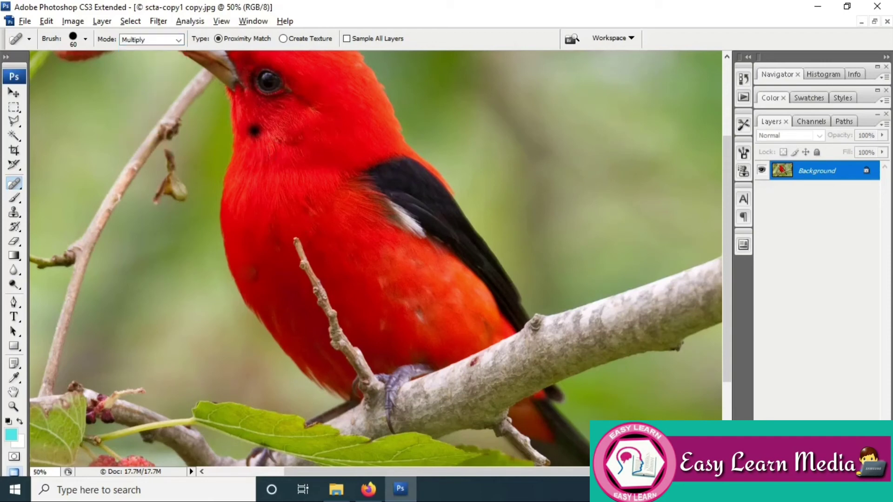
{"action": "left_click", "coordinate": [429, 198]}
Switch the Spot Healing Brush to Screen mode and heal the dark spot below the bird's eye.
{"action": "left_click", "coordinate": [178, 40]}
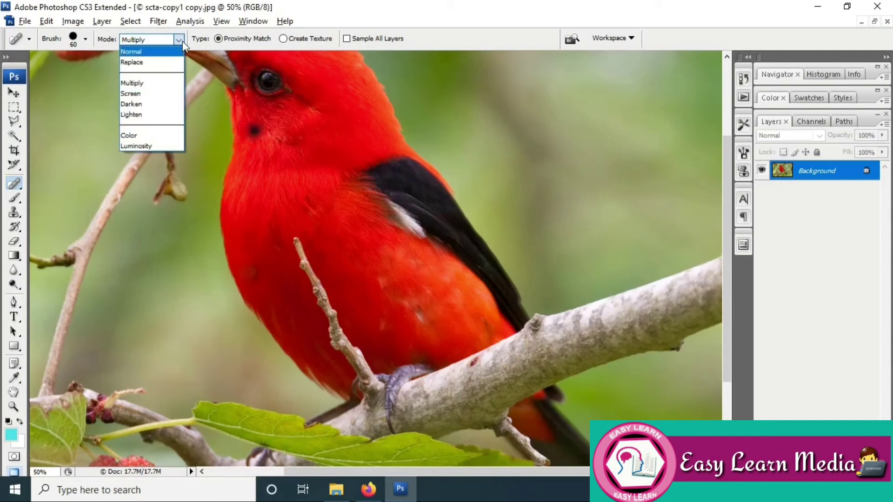
{"action": "left_click", "coordinate": [135, 94]}
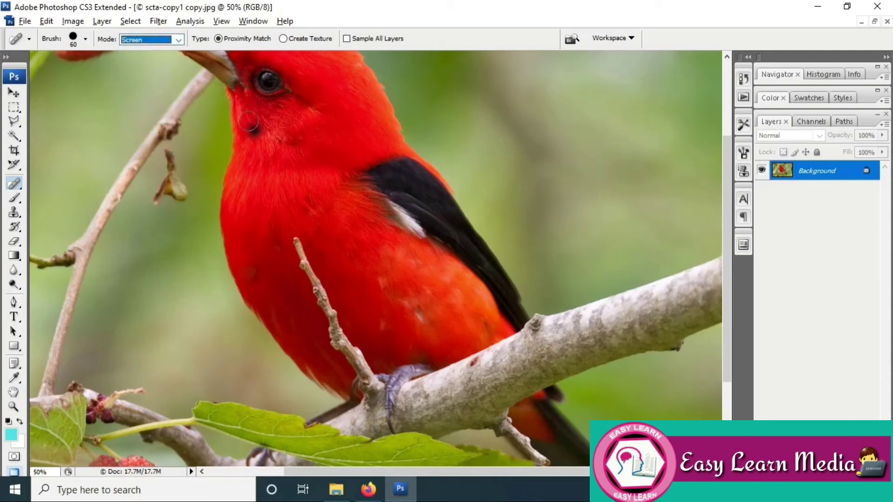
{"action": "left_click", "coordinate": [256, 131], "text": "alt"}
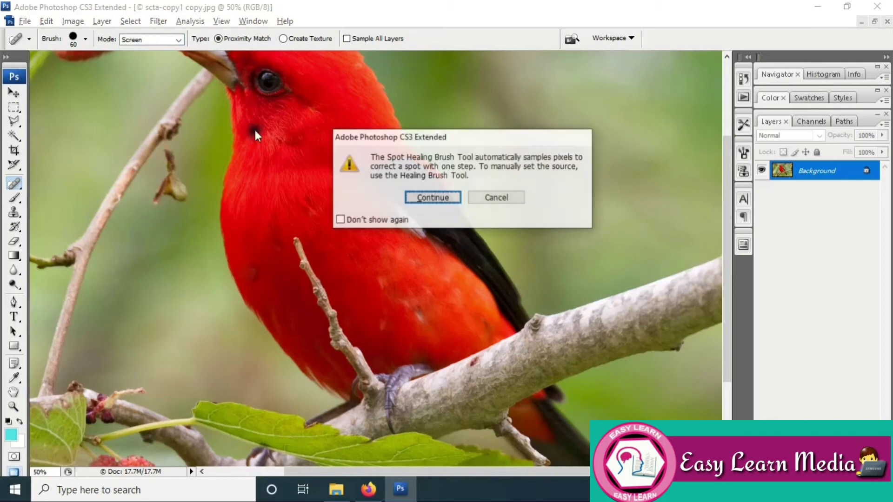
{"action": "left_click", "coordinate": [429, 195]}
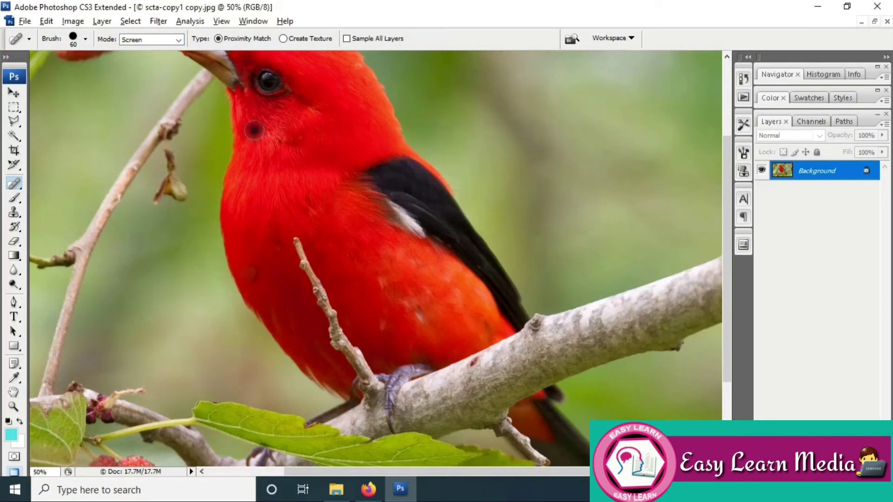
{"action": "left_click", "coordinate": [254, 130]}
Undo the healing of both dark spots and duplicate the Background layer.
{"action": "key", "text": "ctrl+minus"}
{"action": "key", "text": "ctrl+minus"}
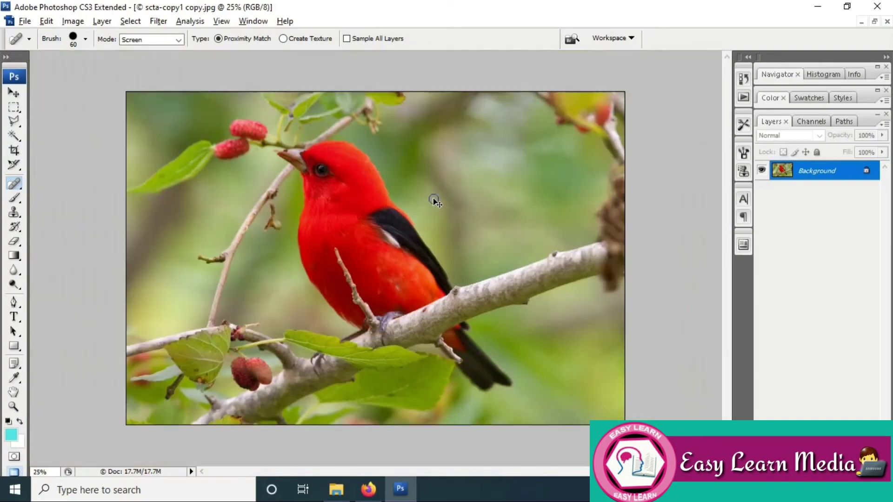
{"action": "key", "text": "ctrl+z"}
{"action": "key", "text": "ctrl+j"}
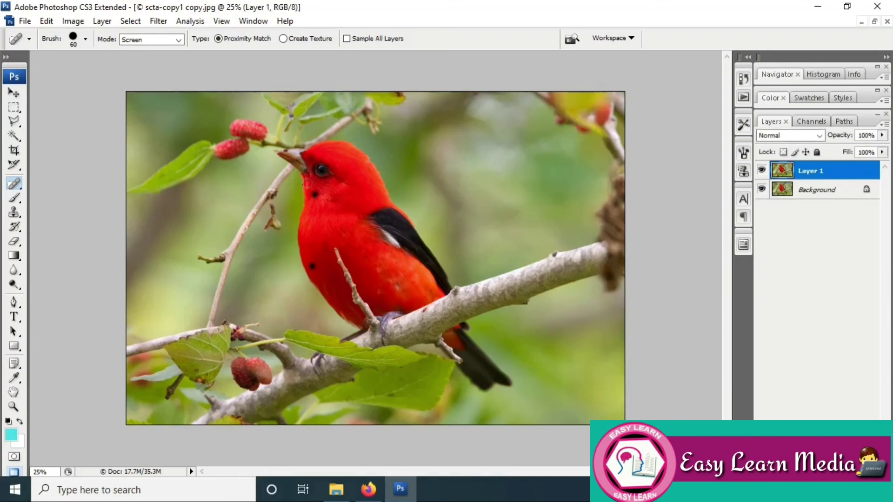
Heal the dark spot below the bird's eye on Layer 1, using Screen mode.
{"action": "key", "text": "ctrl+plus"}
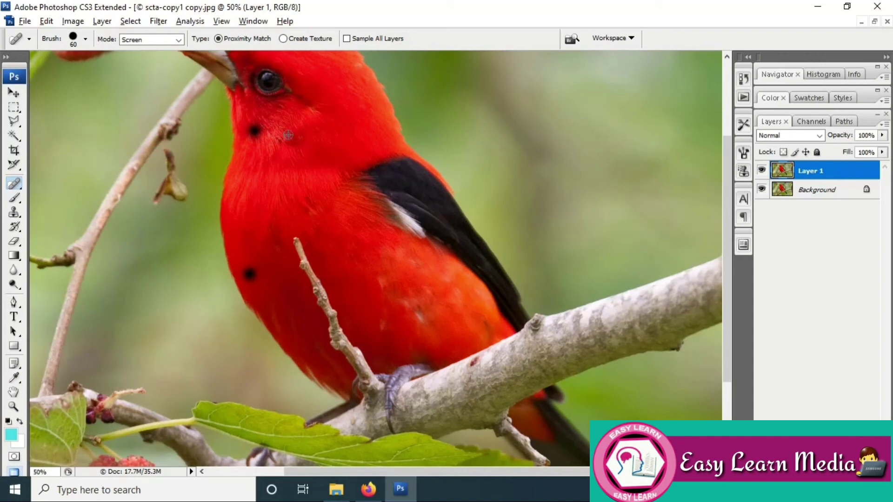
{"action": "left_click", "coordinate": [262, 135], "text": "alt"}
{"action": "key", "text": "Return"}
{"action": "left_click", "coordinate": [254, 131]}
Toggle the visibility of Layer 1 repeatedly to compare the healed throat area with the original, leaving the layer shown.
{"action": "left_click", "coordinate": [761, 173]}
{"action": "left_click", "coordinate": [761, 173]}
{"action": "left_click", "coordinate": [761, 173]}
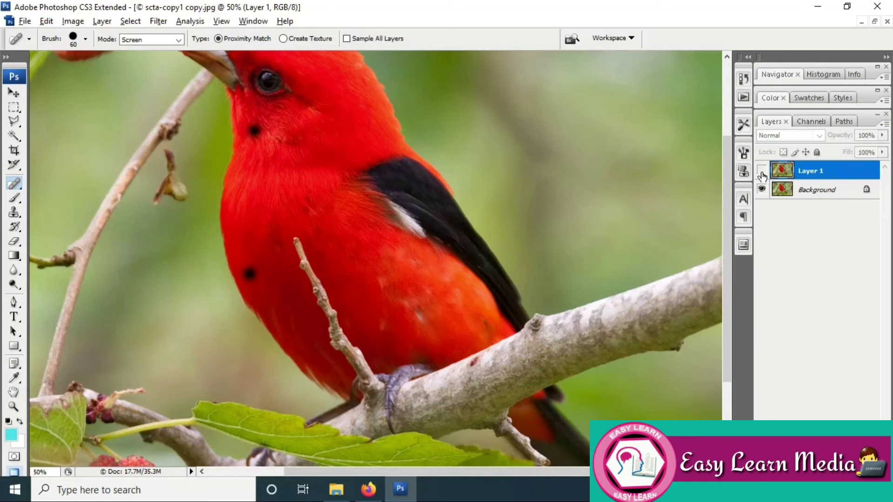
{"action": "left_click", "coordinate": [761, 172]}
{"action": "left_click", "coordinate": [761, 173]}
{"action": "left_click", "coordinate": [761, 173]}
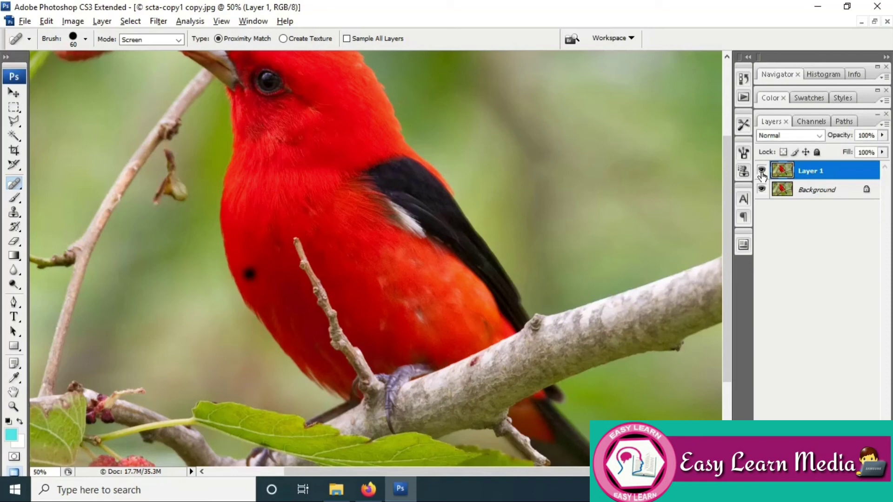
{"action": "left_click", "coordinate": [762, 173]}
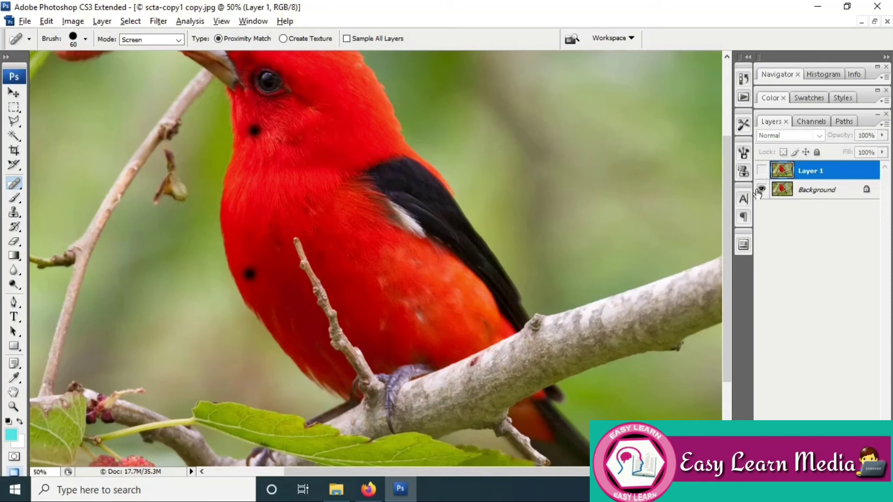
{"action": "left_click", "coordinate": [762, 172]}
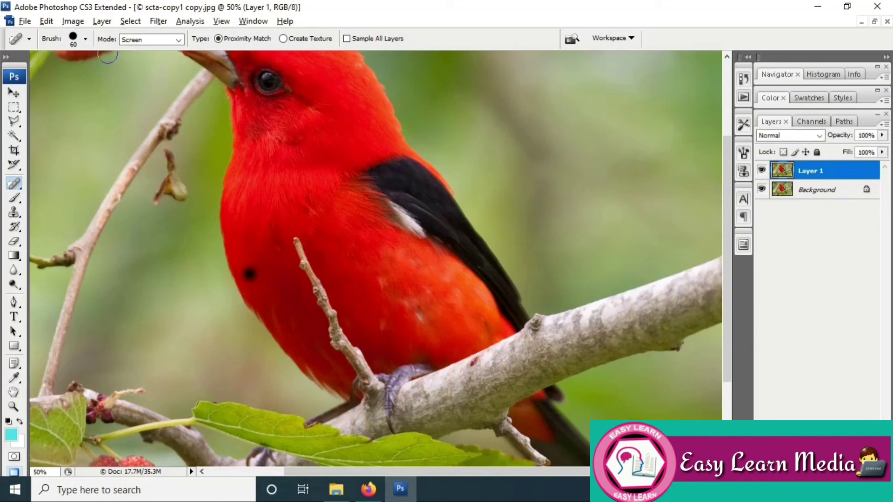
Try the Spot Healing Brush in Darken mode on the dark breast spot of Layer 1.
{"action": "left_click", "coordinate": [178, 40]}
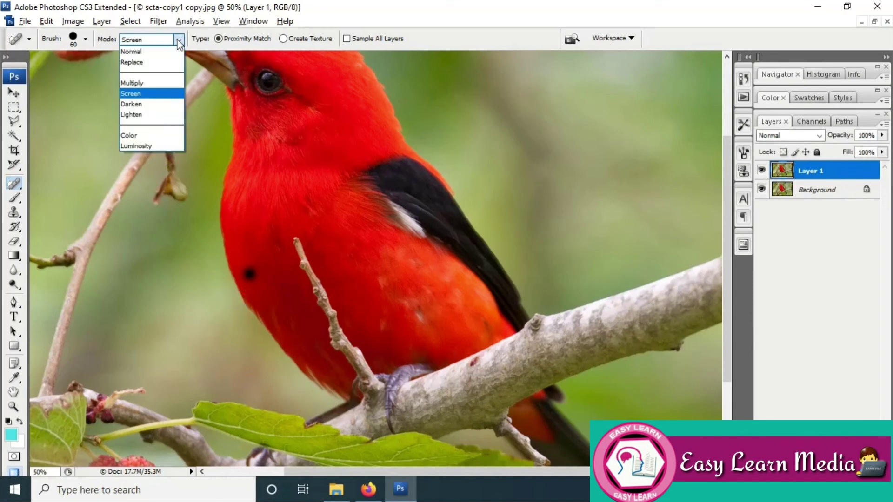
{"action": "left_click", "coordinate": [148, 104]}
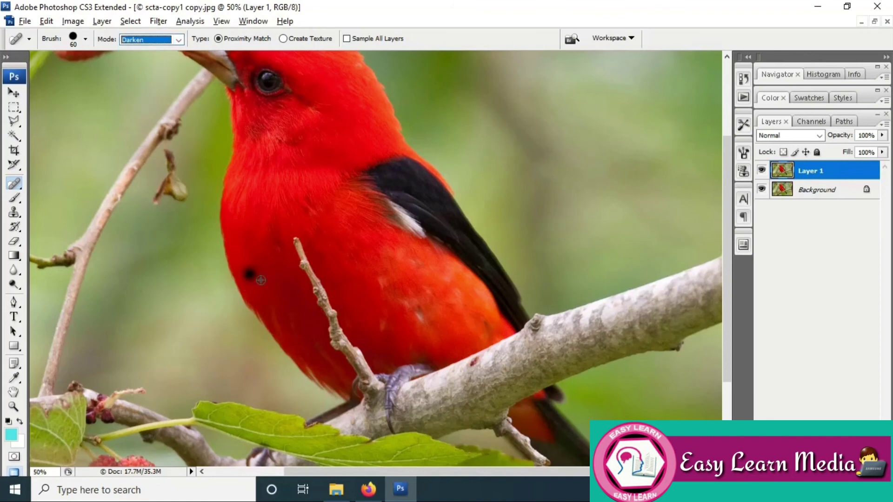
{"action": "left_click", "coordinate": [273, 280], "text": "alt"}
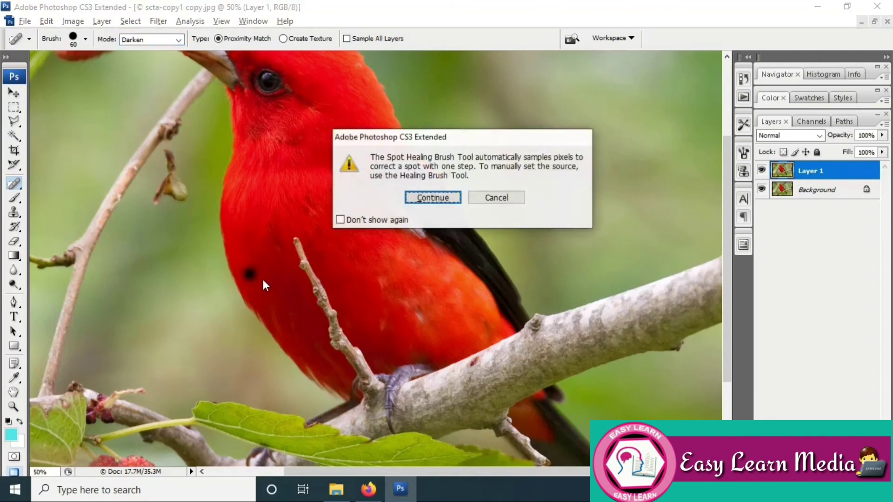
{"action": "left_click", "coordinate": [432, 197]}
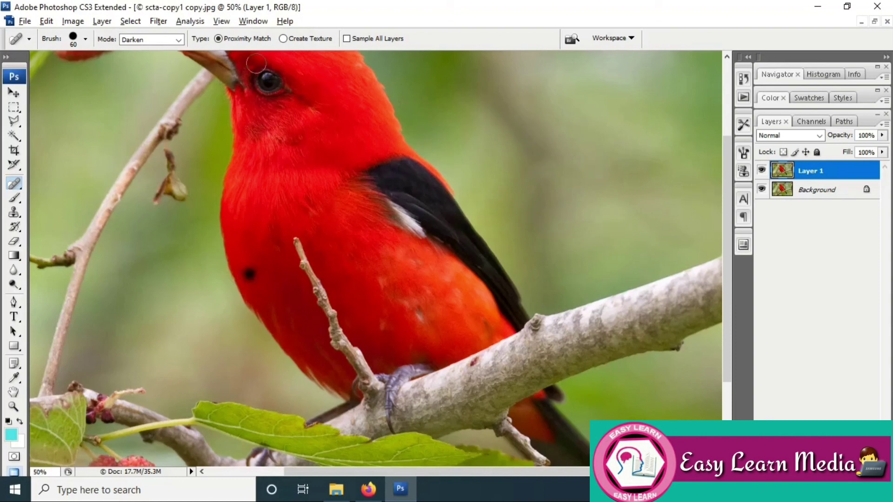
Switch the Spot Healing Brush to Color mode and paint over the dark breast spot on Layer 1.
{"action": "left_click", "coordinate": [179, 41]}
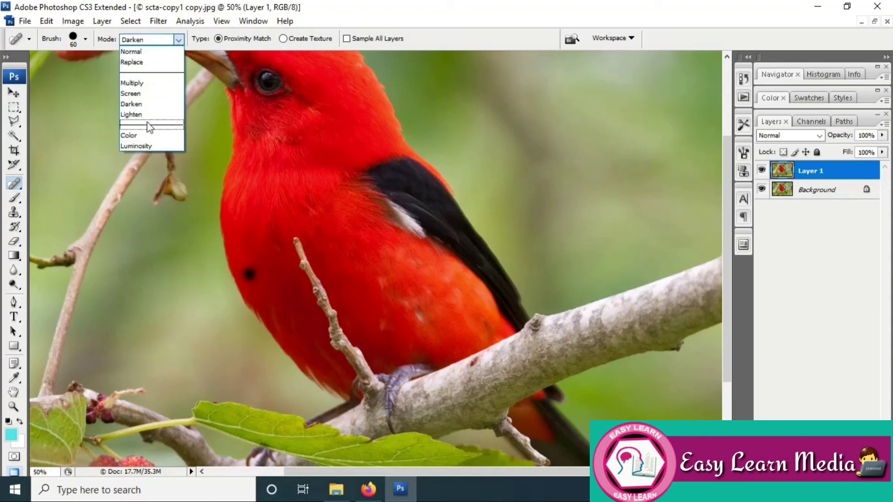
{"action": "left_click", "coordinate": [140, 133]}
{"action": "left_click", "coordinate": [273, 281], "text": "alt"}
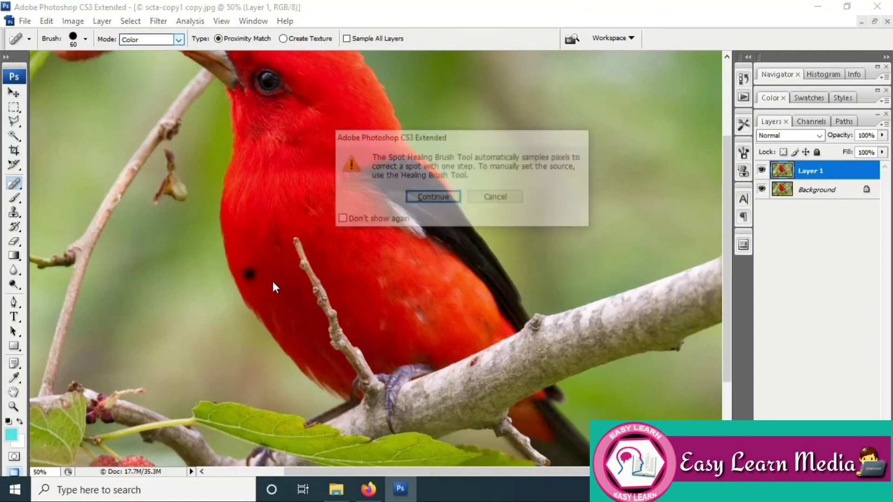
{"action": "left_click", "coordinate": [429, 199]}
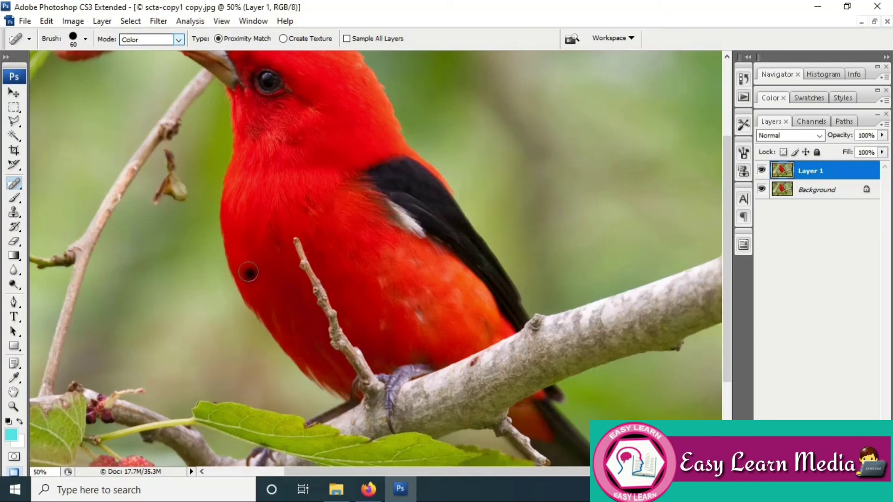
{"action": "left_click", "coordinate": [249, 274]}
Switch the Spot Healing Brush back to Normal mode and heal the remaining dark spot on the breast.
{"action": "left_click", "coordinate": [174, 40]}
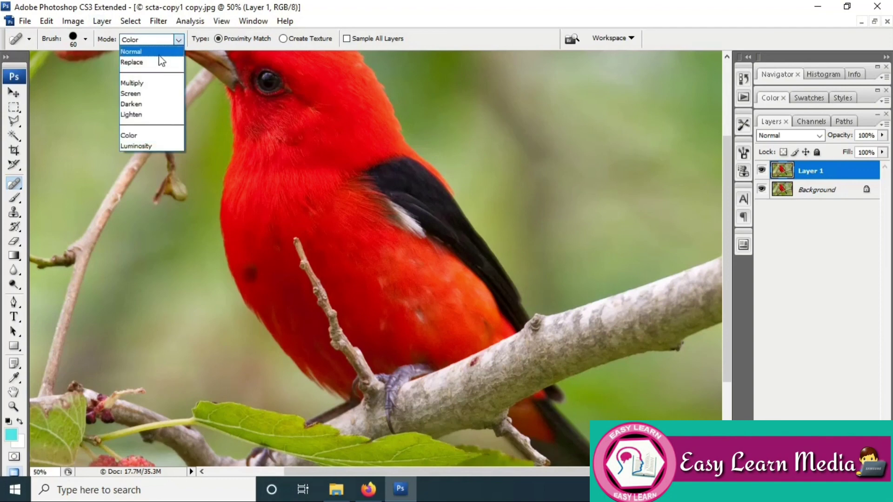
{"action": "left_click", "coordinate": [158, 53]}
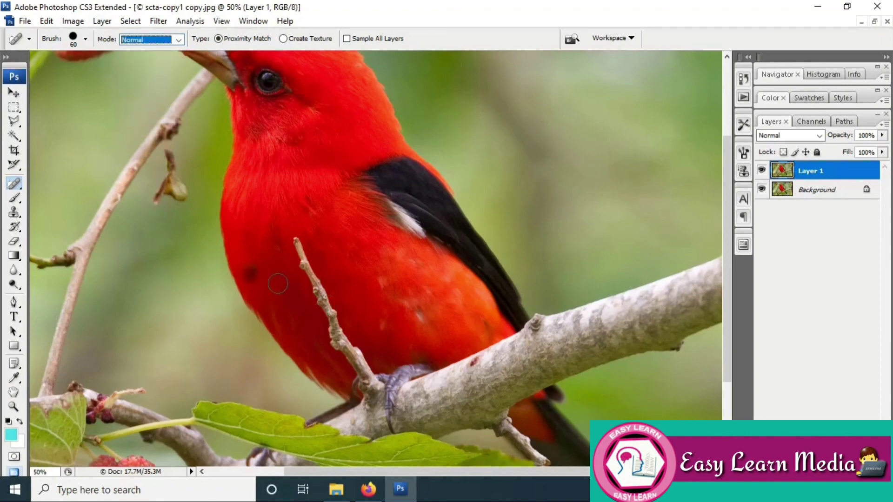
{"action": "left_click", "coordinate": [256, 276]}
{"action": "left_click", "coordinate": [434, 198]}
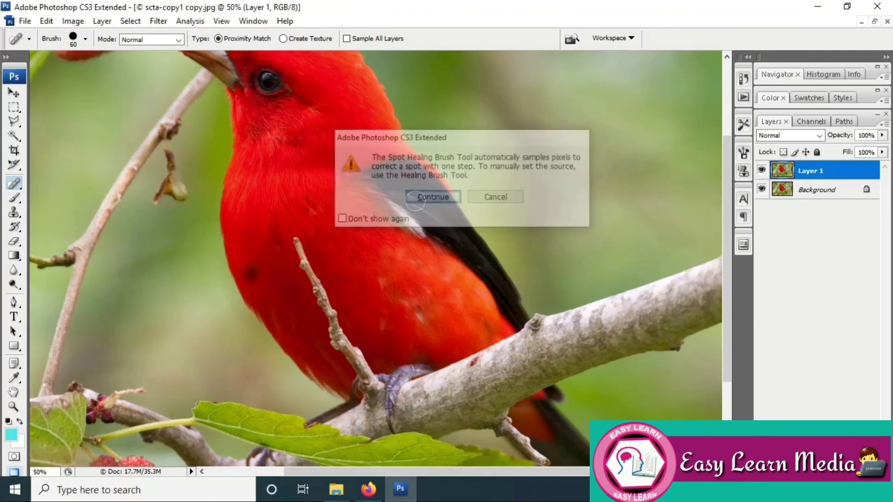
{"action": "left_click", "coordinate": [251, 273]}
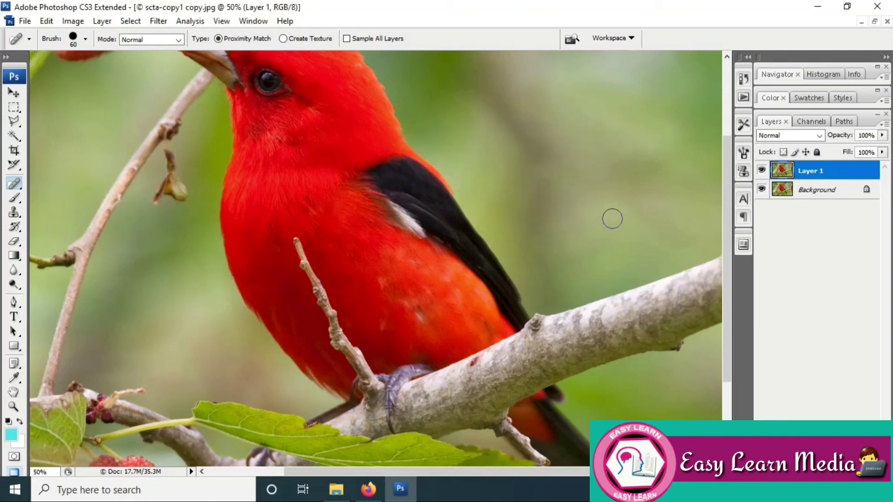
Toggle Layer 1 off and on to compare both healed spots with the original, and view the whole photo.
{"action": "left_click", "coordinate": [761, 170]}
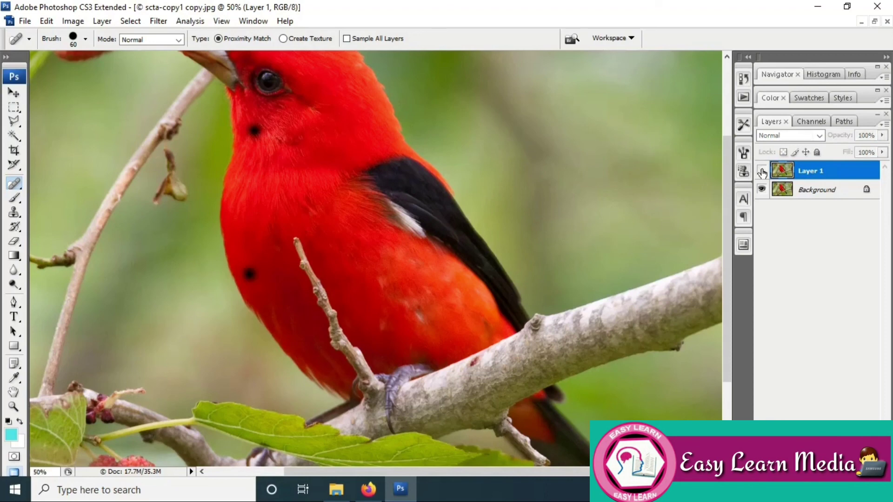
{"action": "left_click", "coordinate": [762, 171]}
{"action": "left_click", "coordinate": [762, 170]}
{"action": "left_click", "coordinate": [761, 170]}
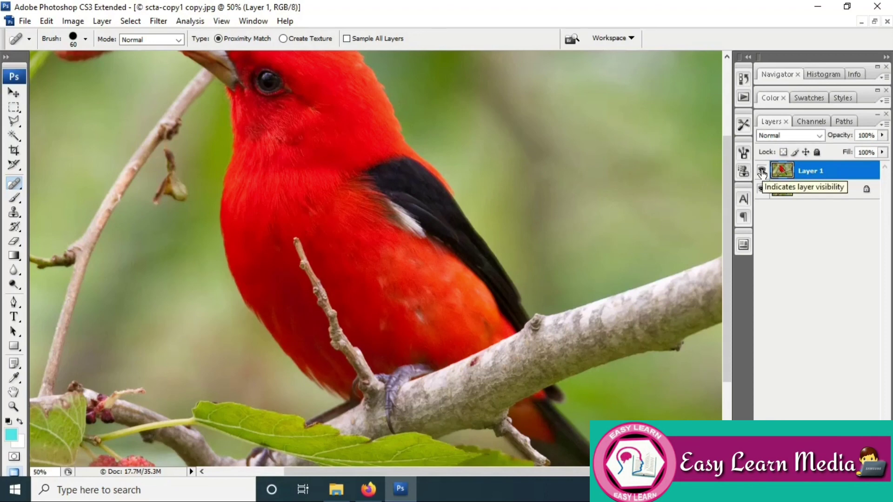
{"action": "key", "text": "ctrl+minus"}
{"action": "key", "text": "ctrl+minus"}
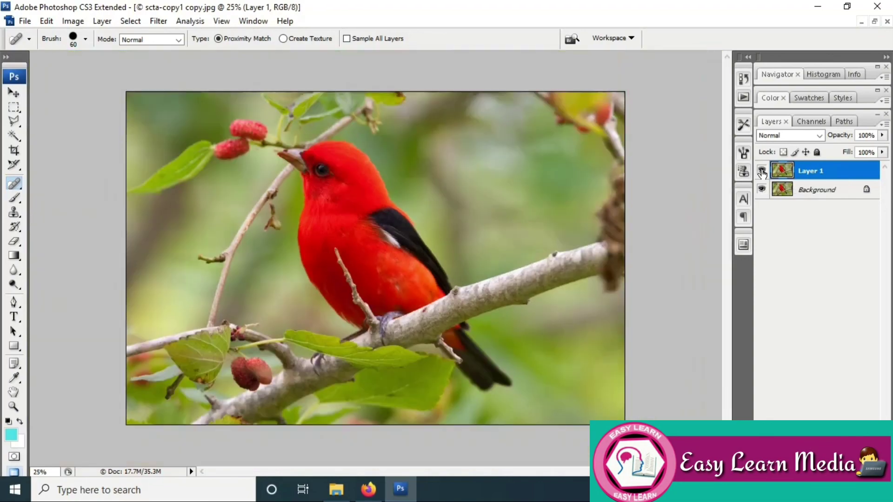